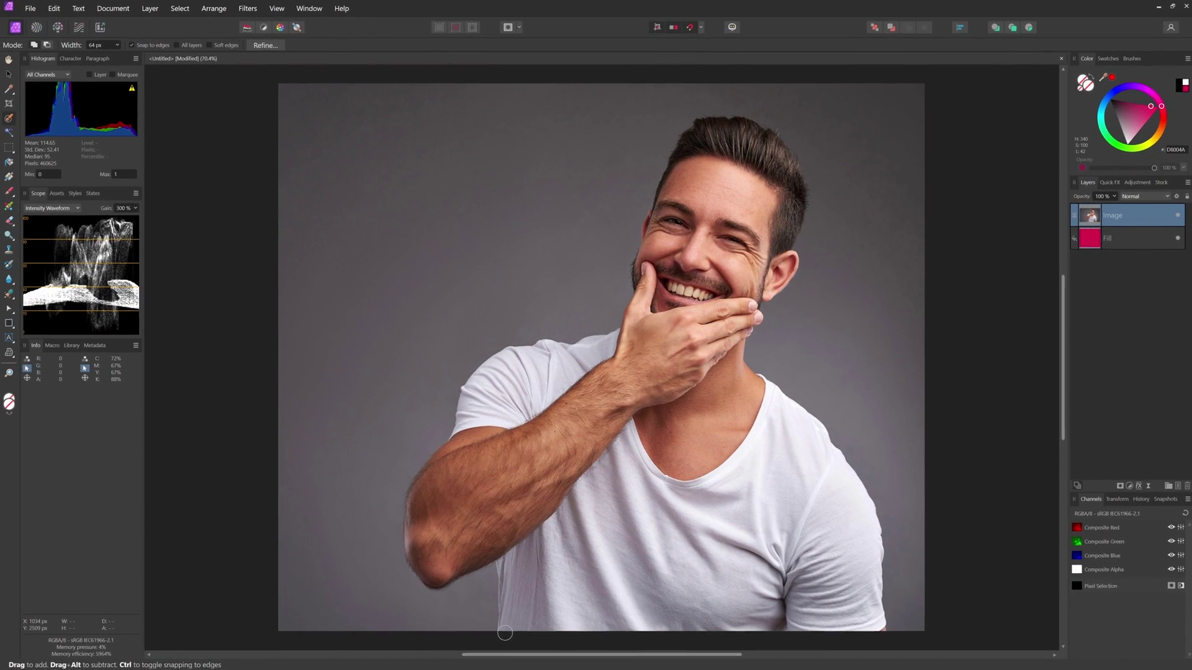
# Step: Paint a Selection Brush stroke up the man's body to select him against the grey backdrop
pyautogui.moveTo(505, 633)
pyautogui.mouseDown()
pyautogui.moveTo(505, 590)
pyautogui.moveTo(489, 577)
pyautogui.moveTo(425, 590)
pyautogui.moveTo(521, 317)
pyautogui.mouseUp()
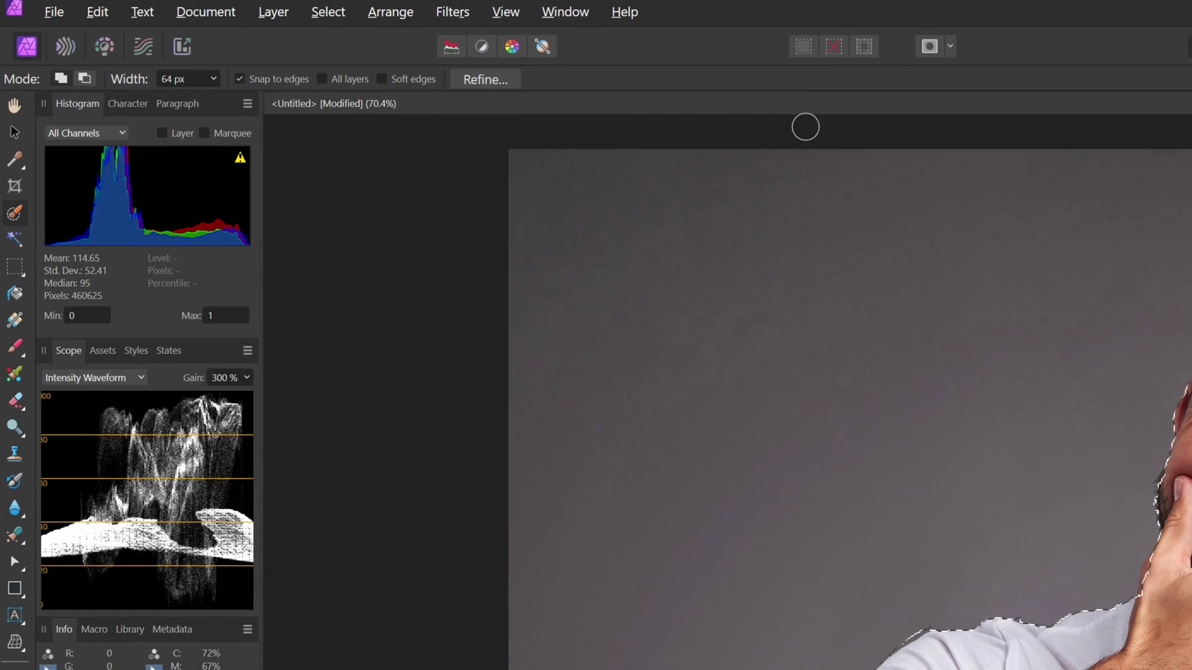
# Step: In Refine Selection's black-and-white preview, paint the stray grey body specks into the foreground
pyautogui.click(502, 77)
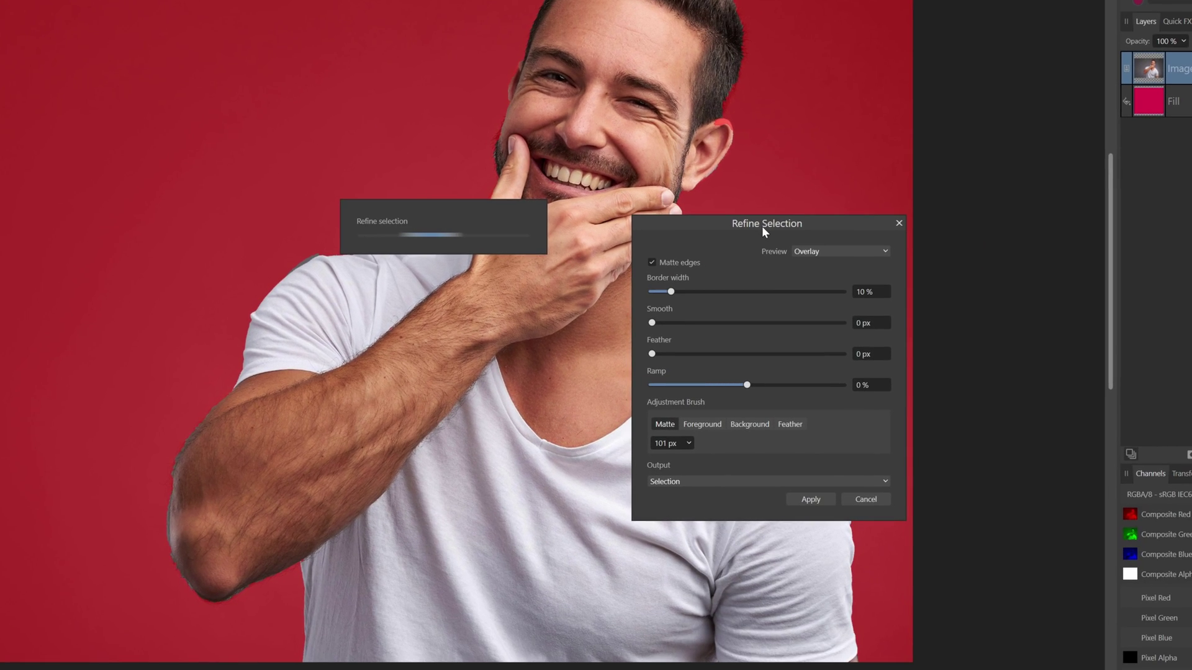
pyautogui.click(813, 256)
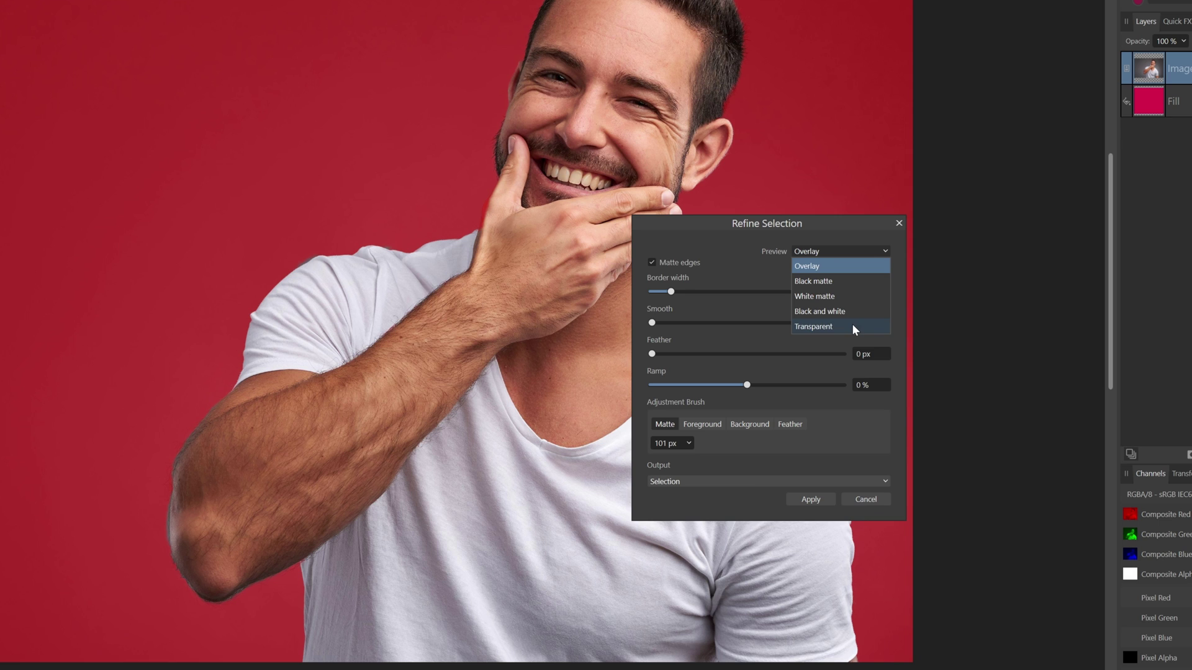
pyautogui.click(852, 311)
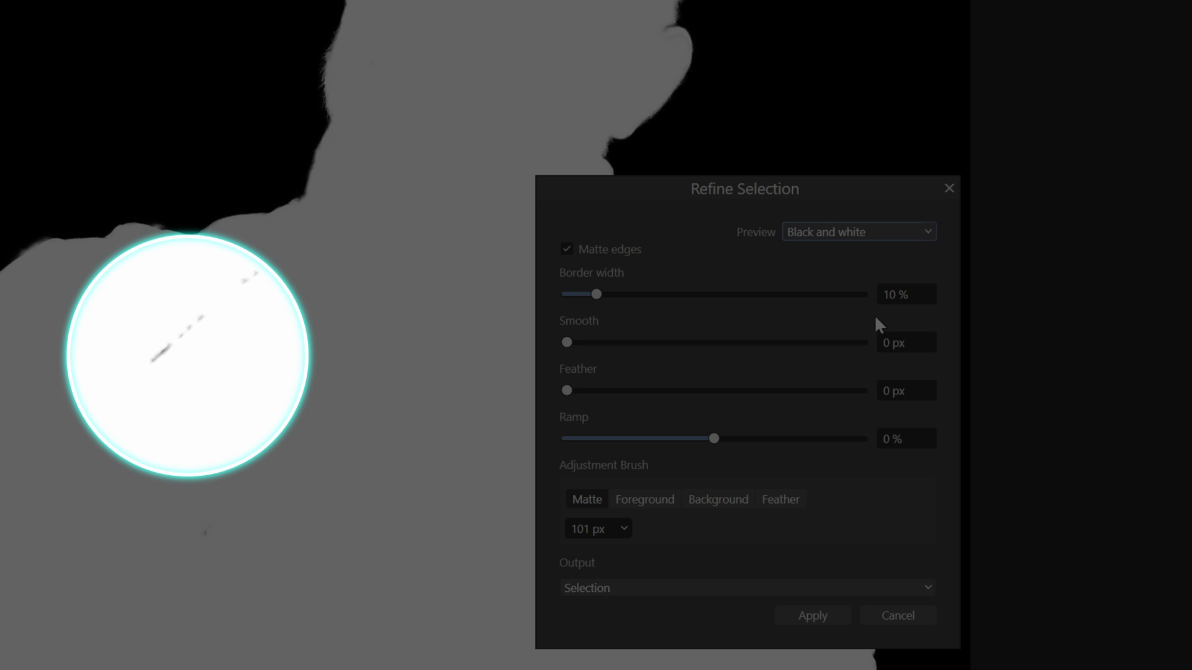
pyautogui.click(664, 506)
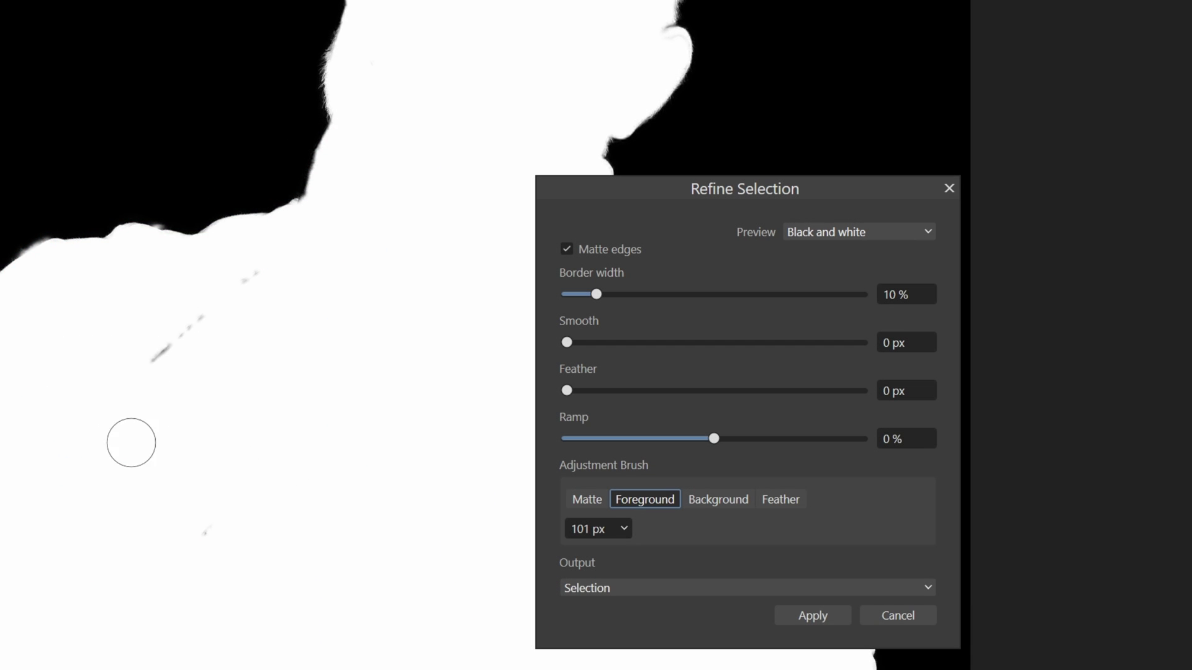
pyautogui.moveTo(307, 293)
pyautogui.mouseDown()
pyautogui.moveTo(253, 285)
pyautogui.moveTo(216, 341)
pyautogui.moveTo(240, 567)
pyautogui.mouseUp()
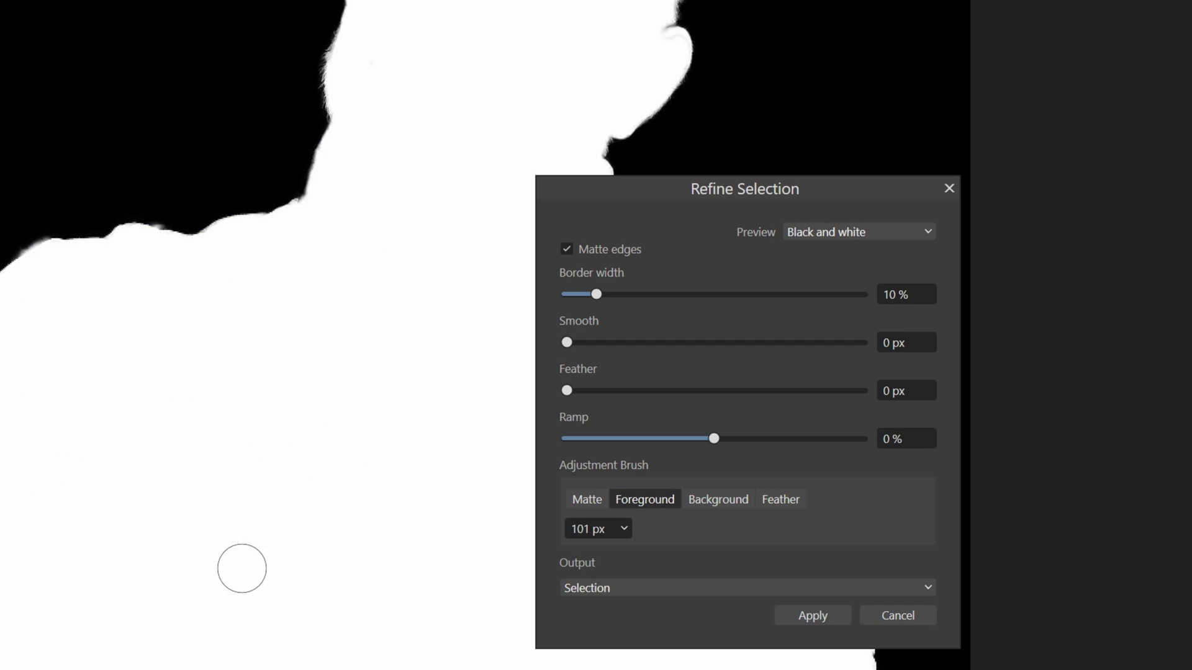
# Step: Restore the Overlay preview and matte brush, keep the output as a selection, and apply
pyautogui.click(841, 231)
pyautogui.click(845, 256)
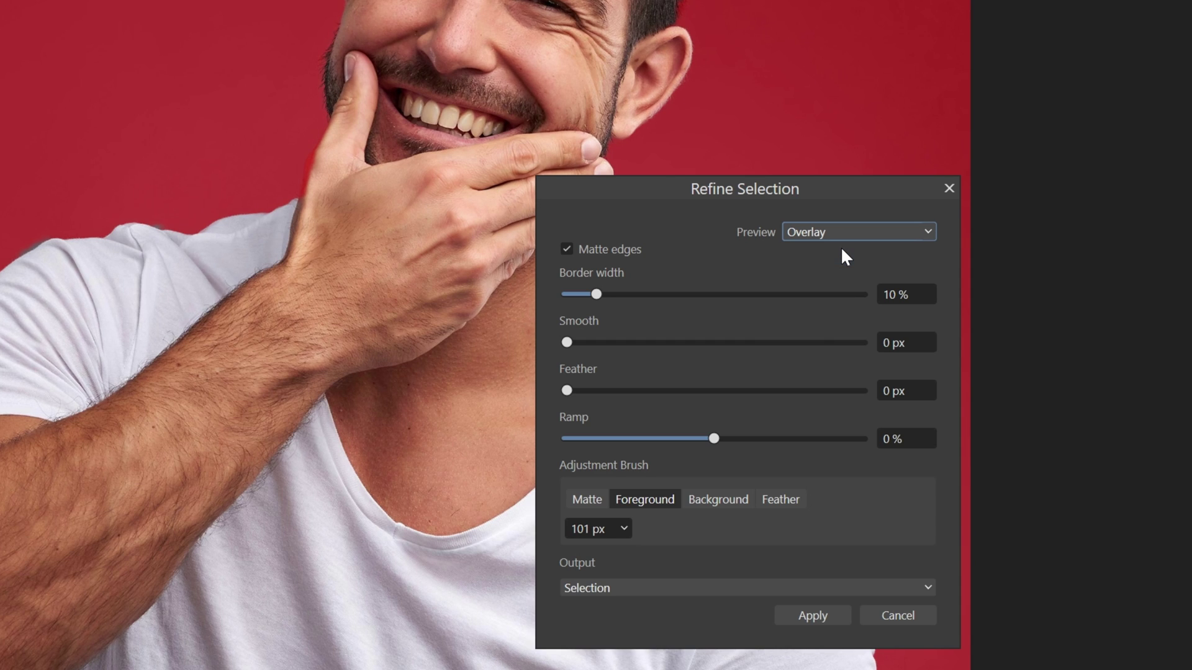
pyautogui.click(578, 504)
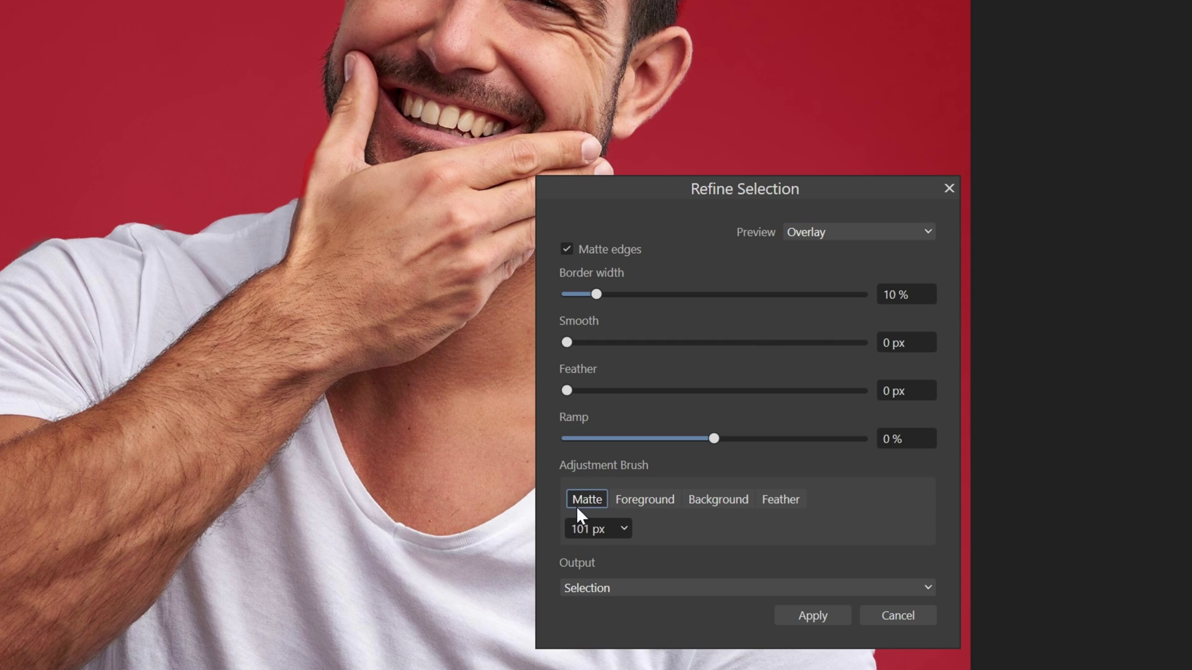
pyautogui.click(634, 587)
pyautogui.click(635, 605)
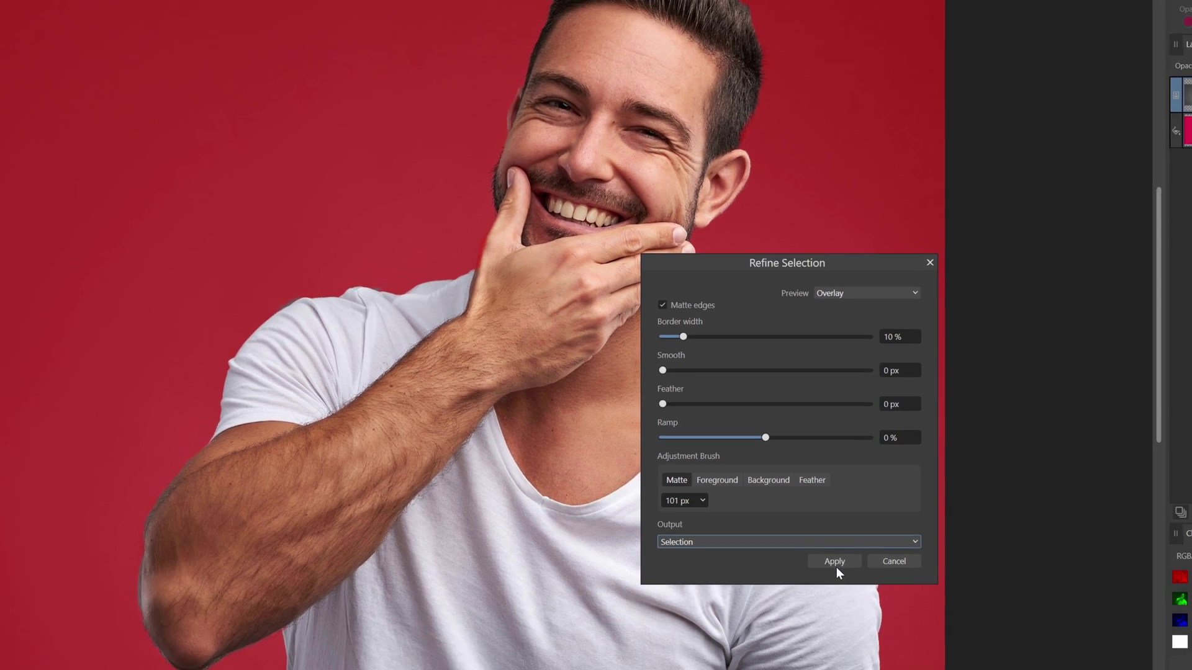
pyautogui.click(813, 616)
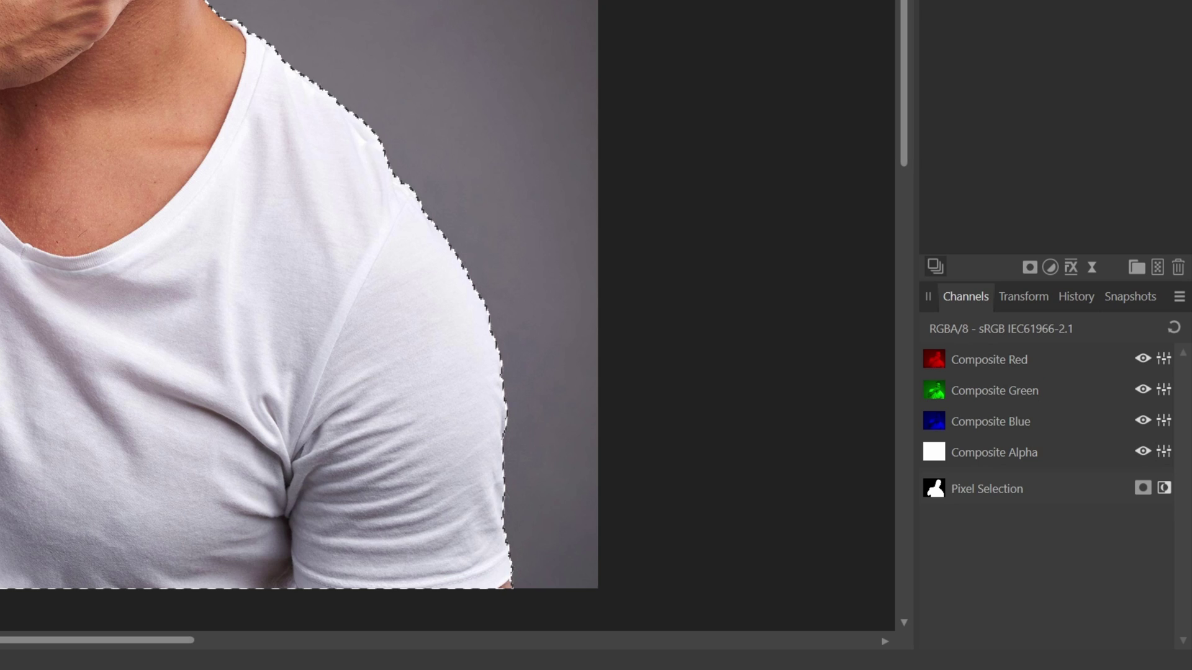
# Step: Create a spare channel from Pixel Selection in Channels and rename it 'Subject'
pyautogui.rightClick(974, 496)
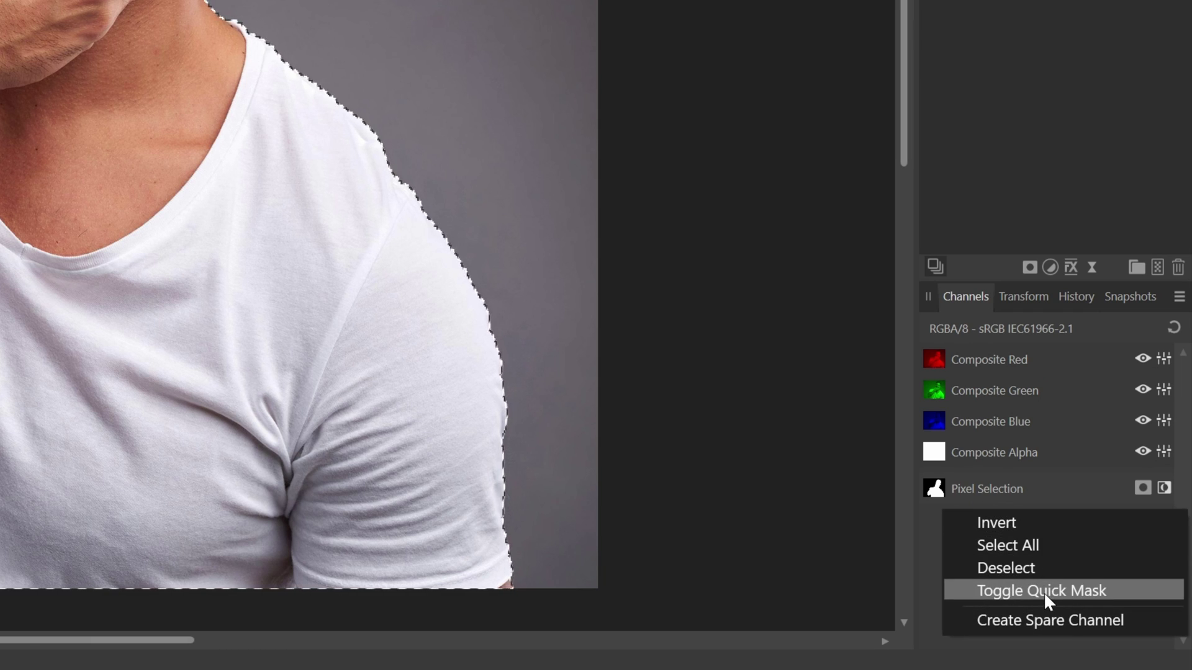
pyautogui.click(1049, 619)
pyautogui.click(1014, 527)
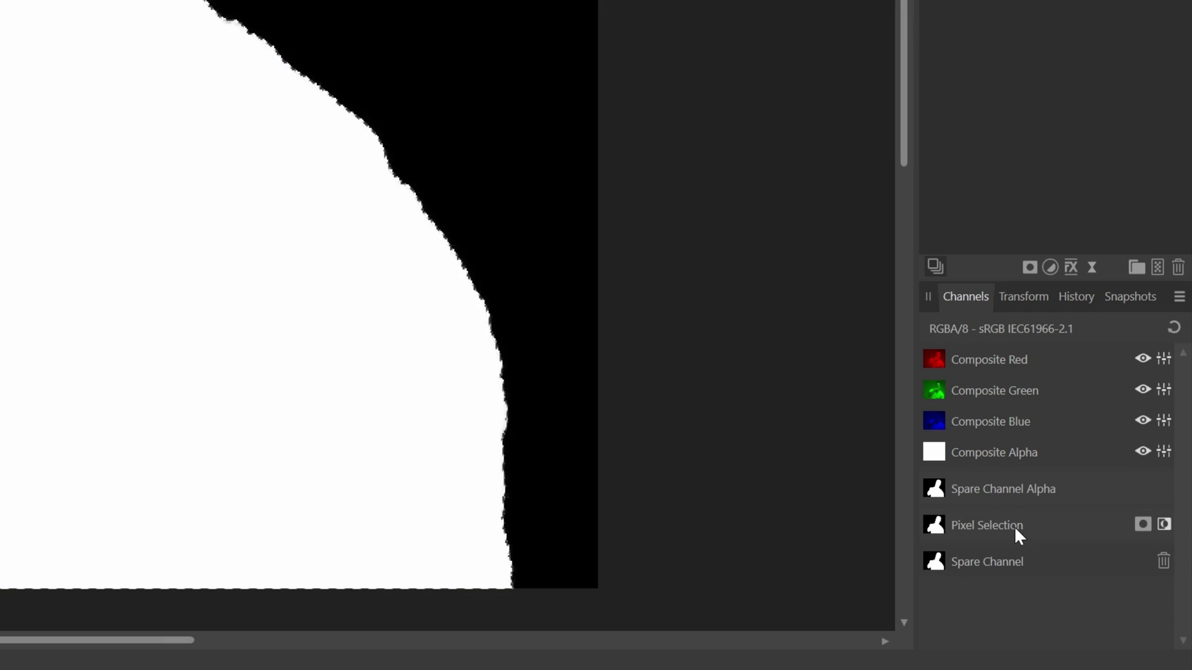
pyautogui.keyDown('alt'); pyautogui.click(1006, 563); pyautogui.keyUp('alt')
pyautogui.rightClick(998, 563)
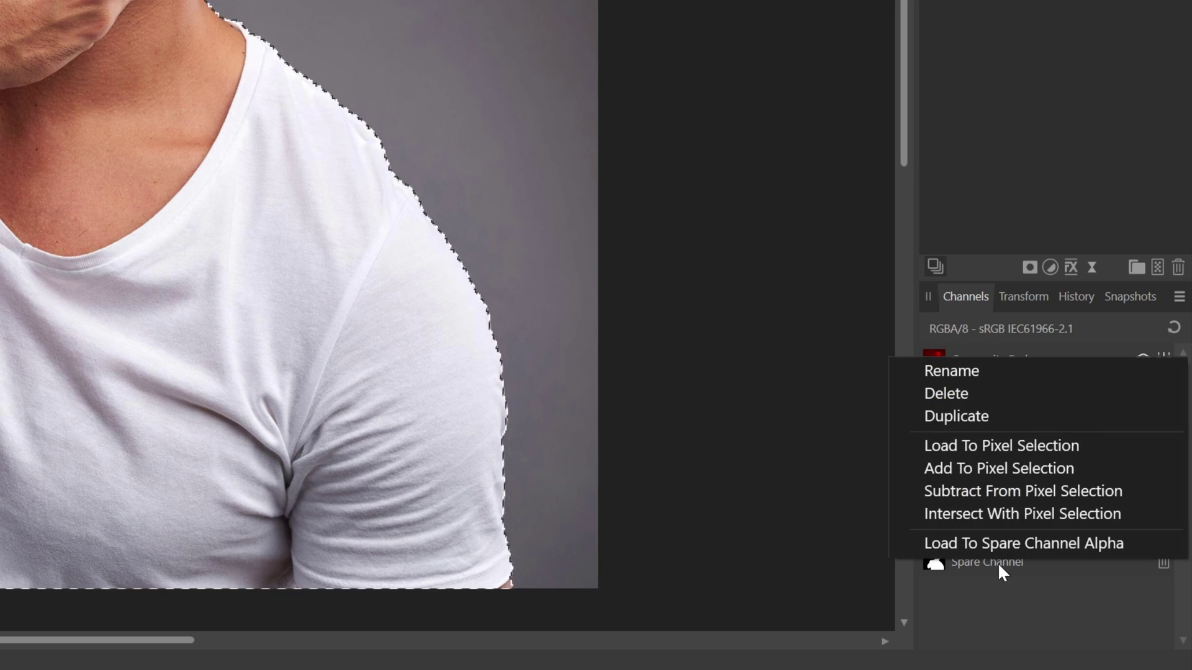
pyautogui.click(955, 372)
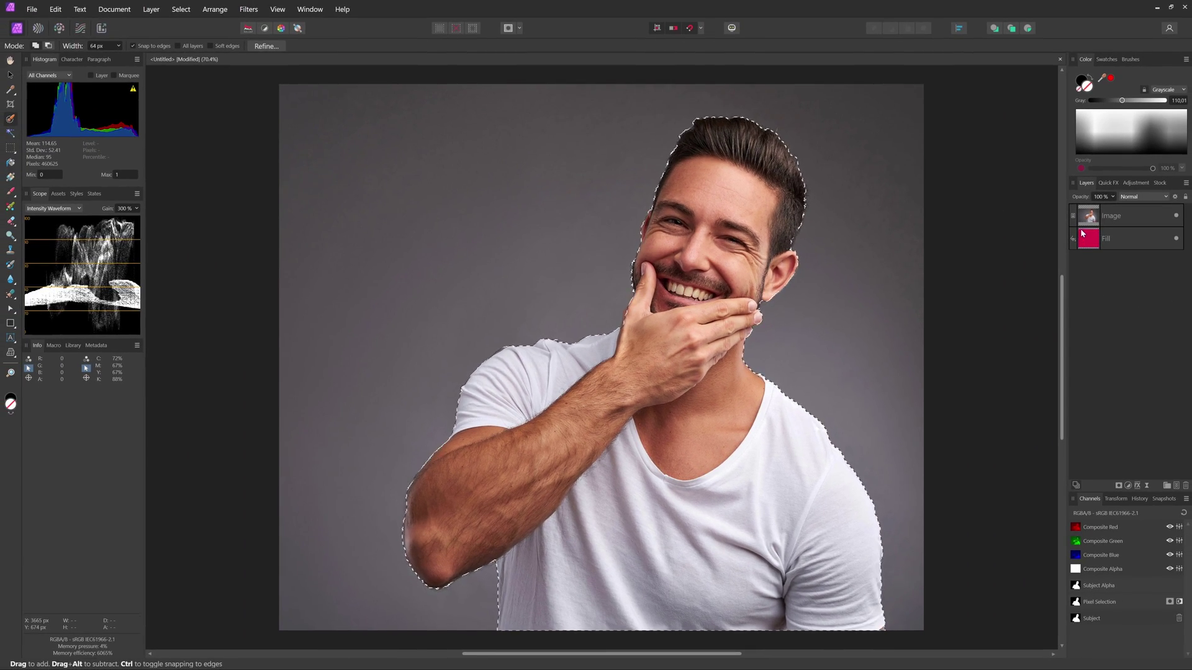
# Step: Mask the Image layer with the man's selection, then select the photo with the Move tool
pyautogui.click(1087, 219)
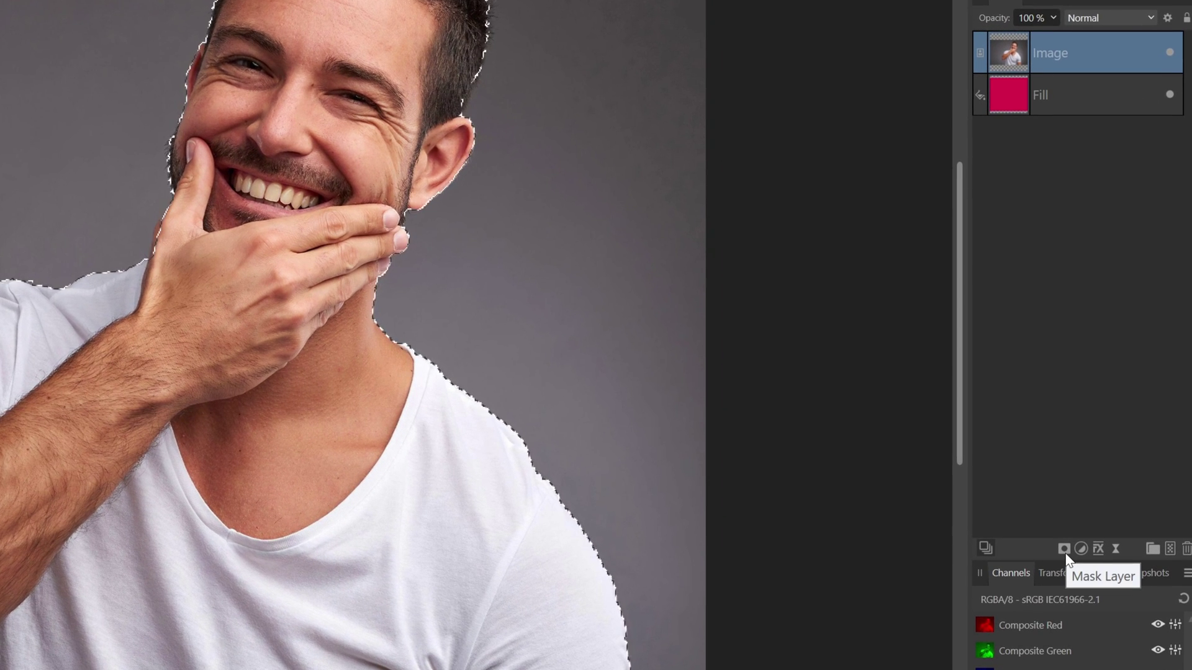
pyautogui.click(1112, 494)
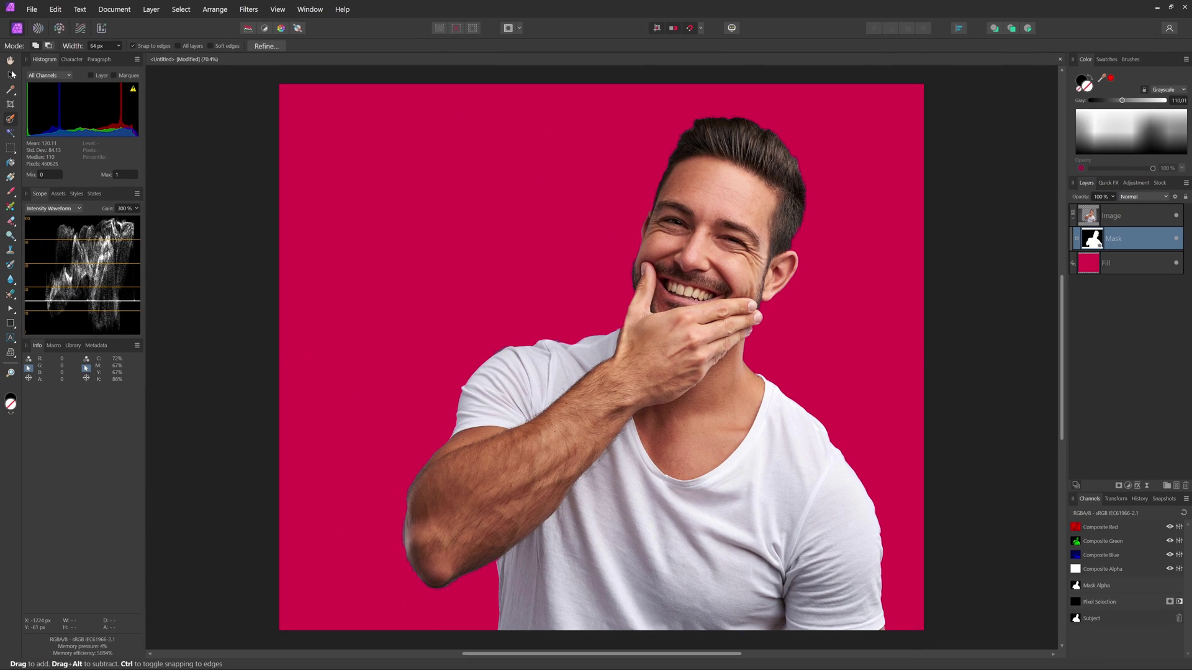
pyautogui.click(11, 74)
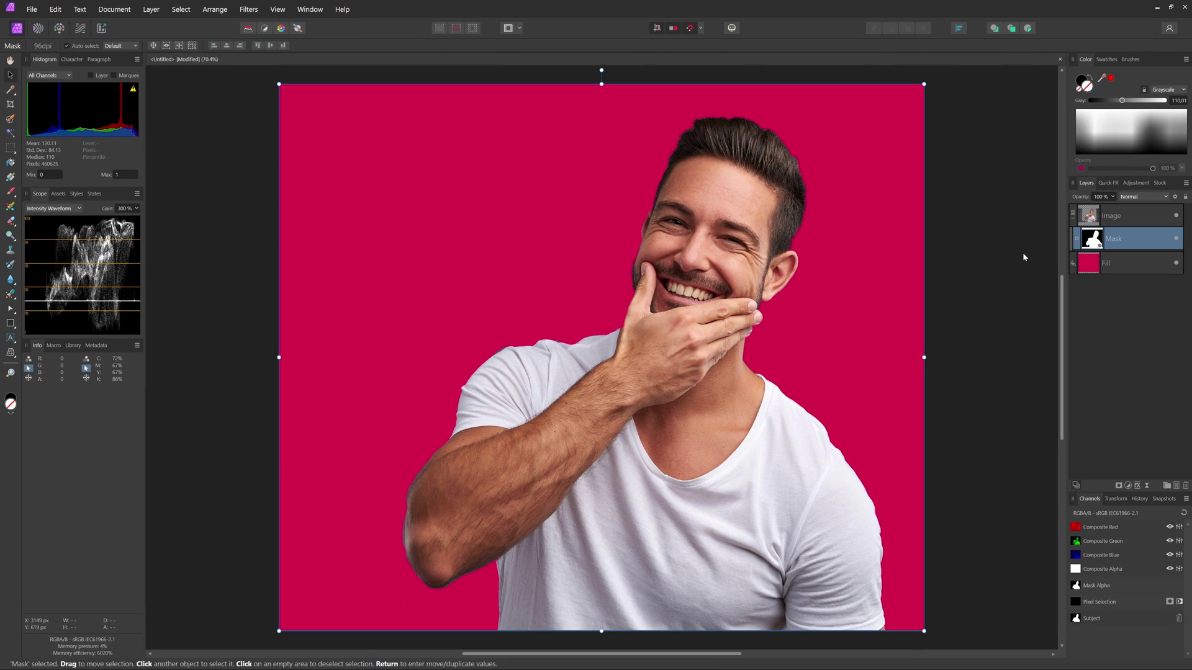
pyautogui.click(699, 440)
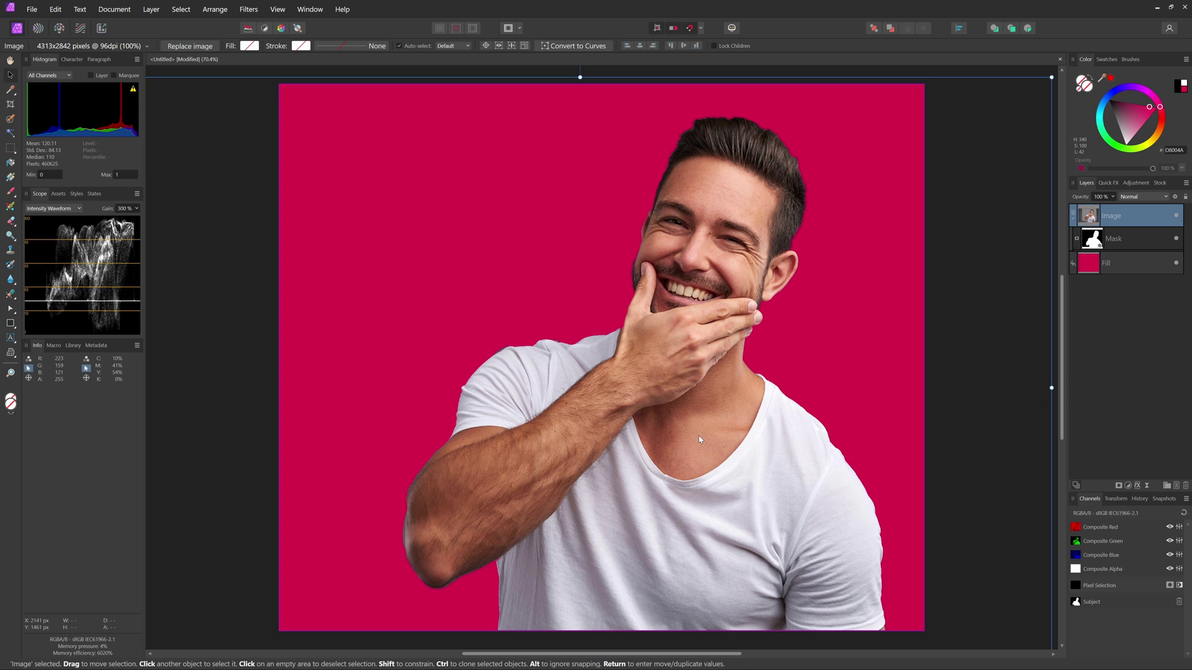
pyautogui.moveTo(703, 451); pyautogui.dragTo(615, 362)
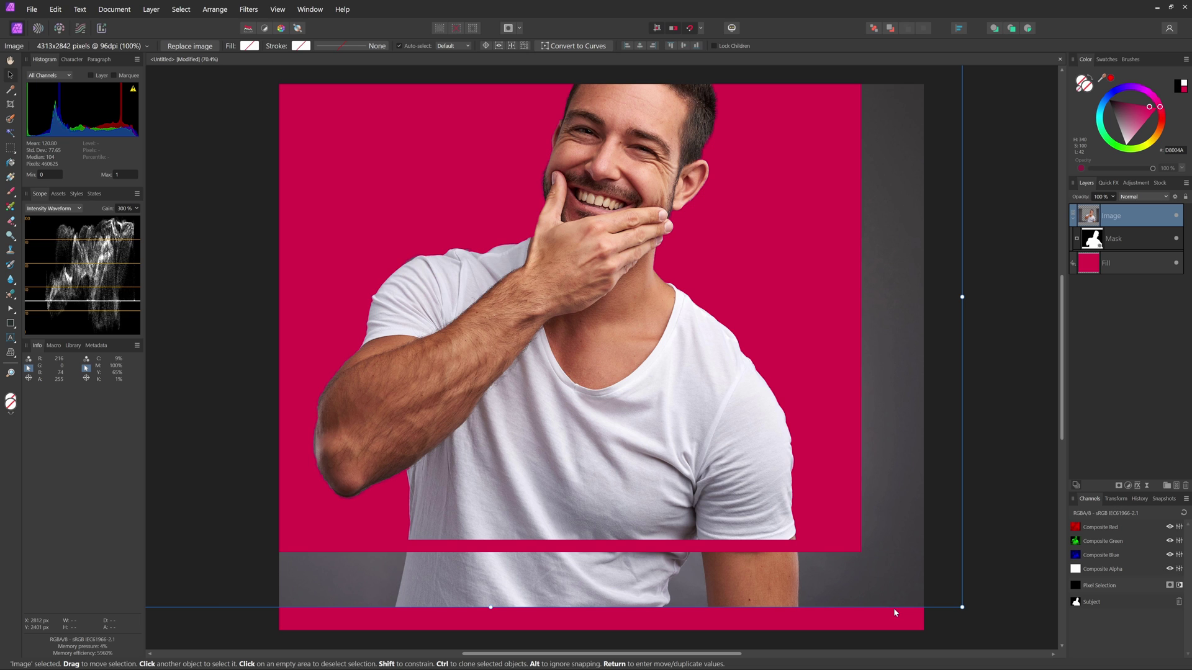
pyautogui.moveTo(657, 413); pyautogui.dragTo(859, 445)
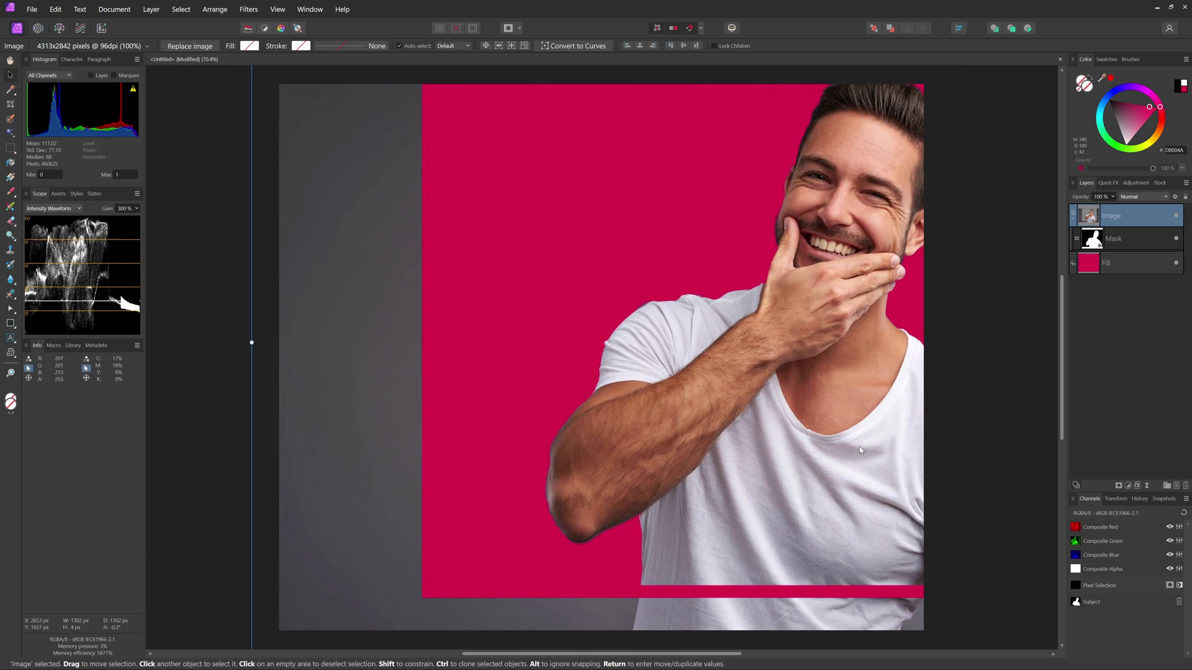
pyautogui.moveTo(646, 465); pyautogui.dragTo(459, 424)
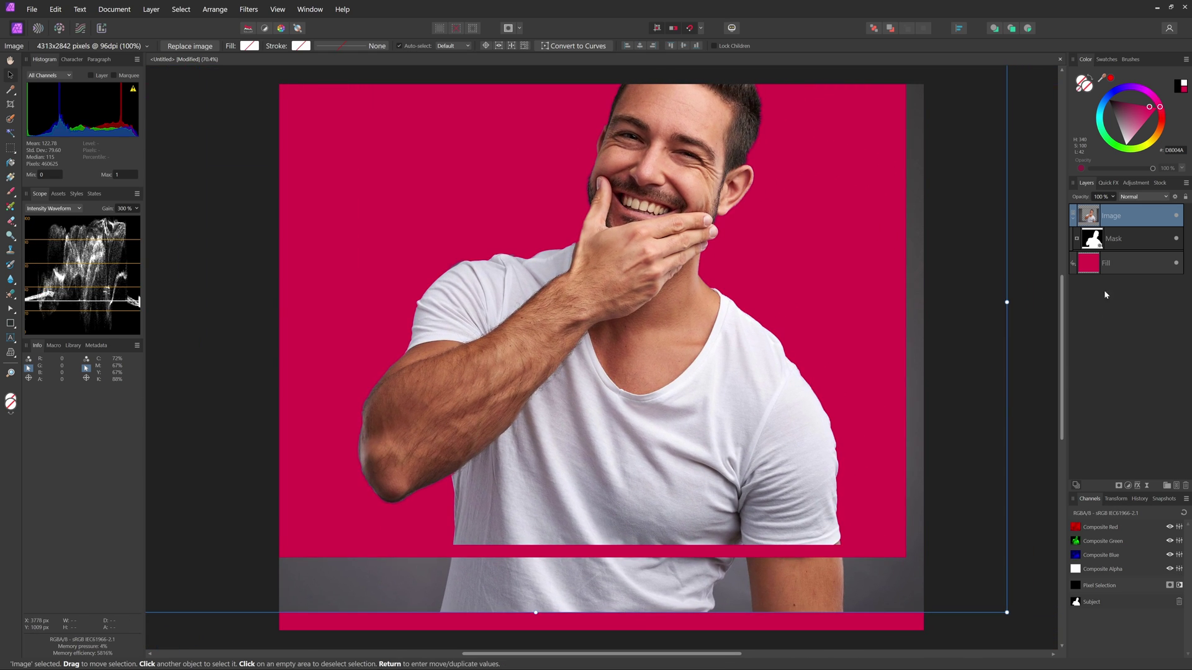
pyautogui.click(1092, 242)
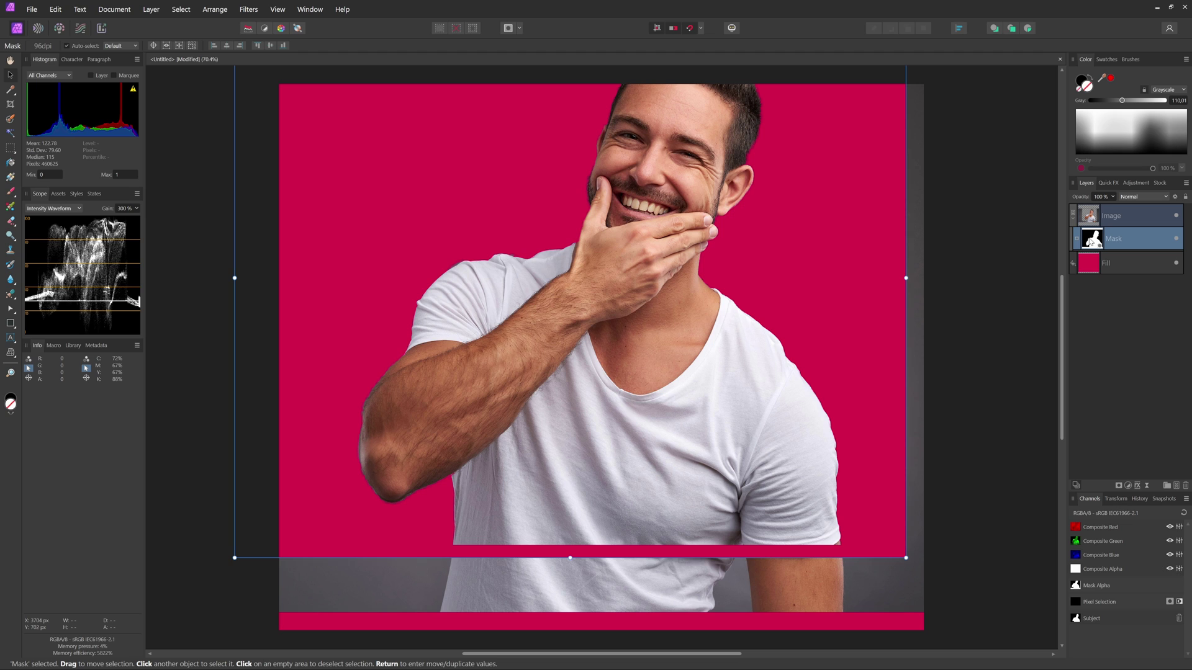
pyautogui.hotkey('ctrl', 'z')
pyautogui.hotkey('ctrl', 'z')
pyautogui.hotkey('ctrl', 'z')
pyautogui.hotkey('ctrl', 'z')
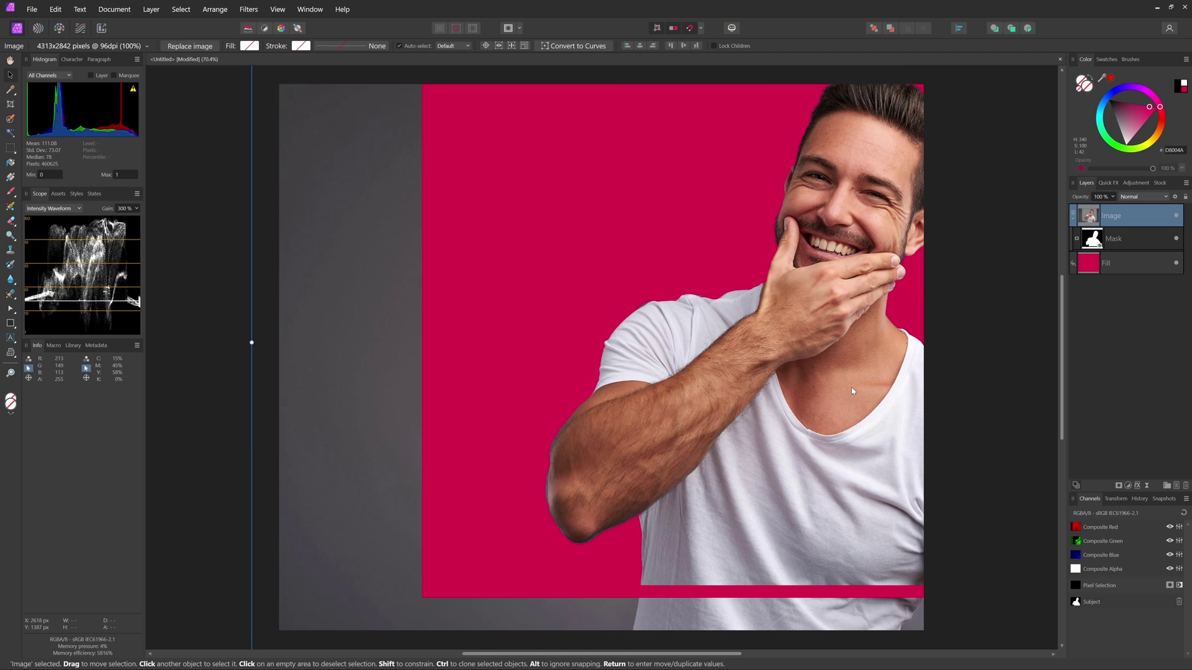
pyautogui.hotkey('ctrl', 'z')
pyautogui.hotkey('ctrl', 'z')
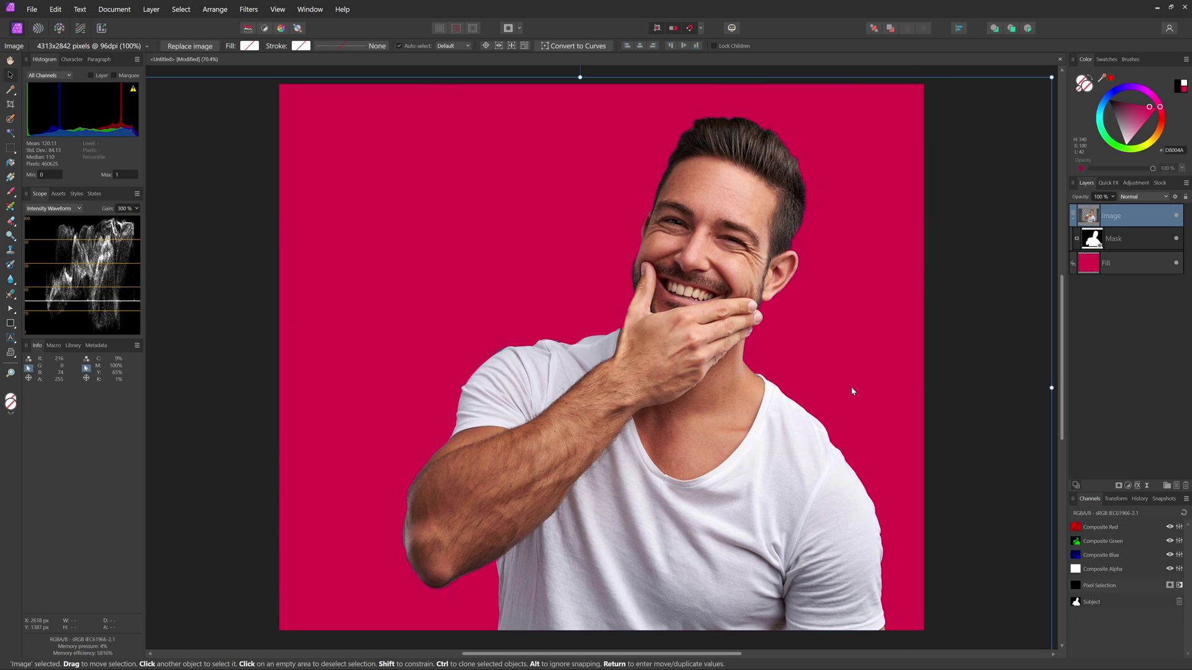
# Step: Create a grayscale Pixel layer from the Mask layer's Mask Alpha channel
pyautogui.click(1105, 235)
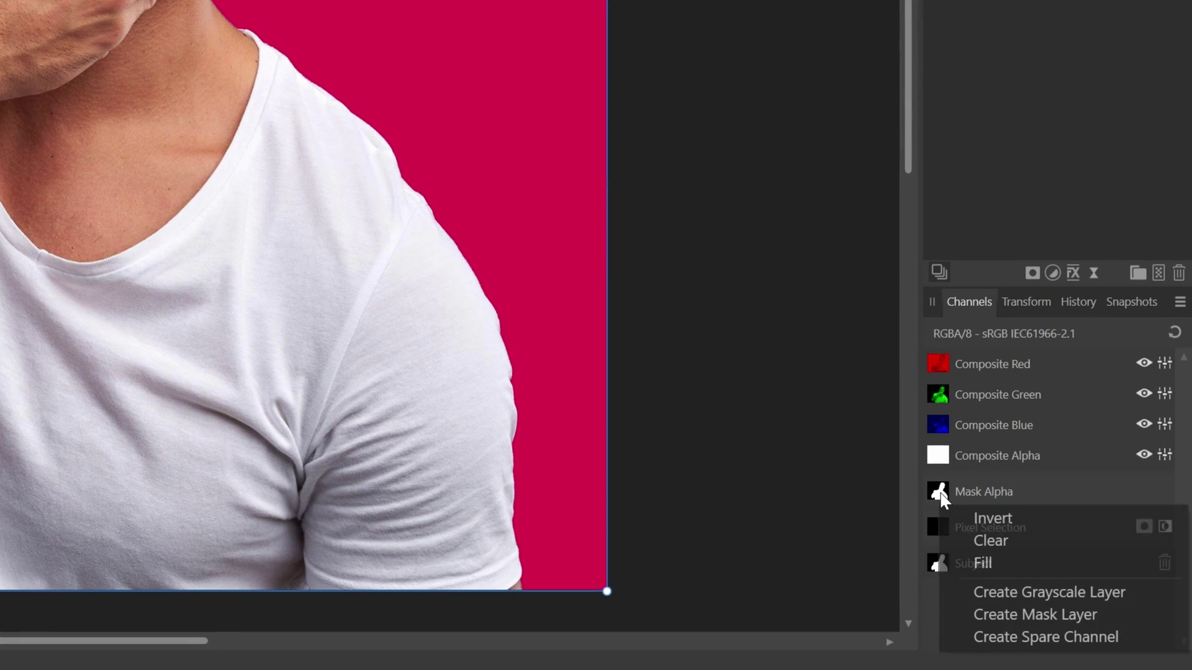
pyautogui.rightClick(941, 495)
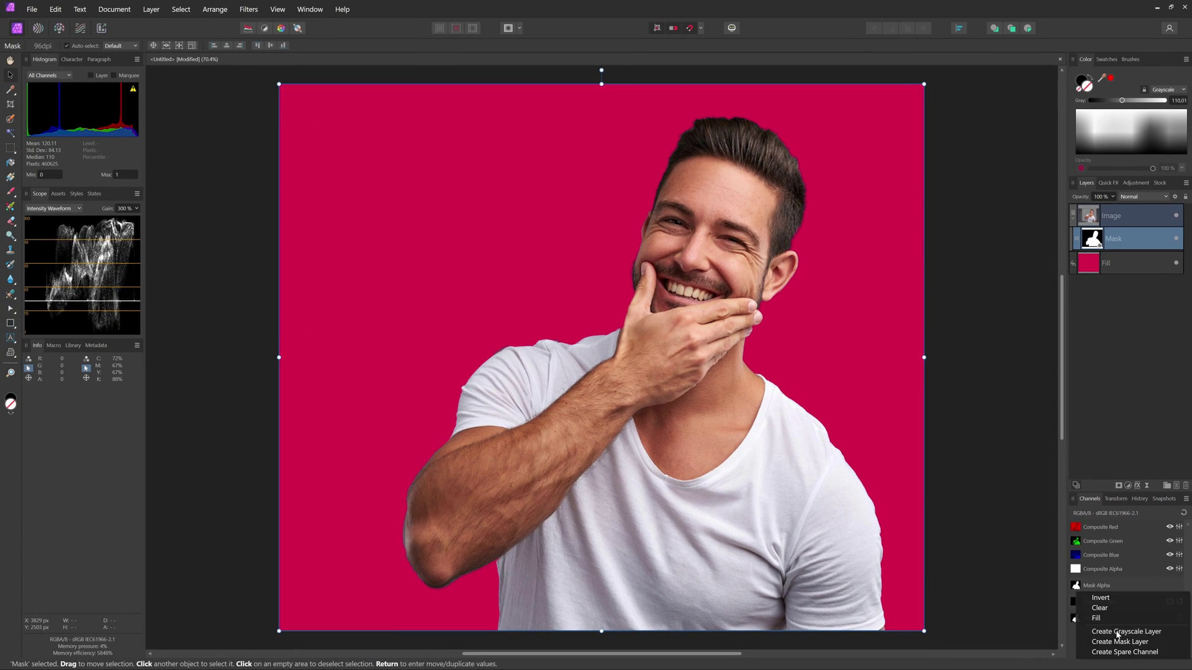
pyautogui.click(1118, 633)
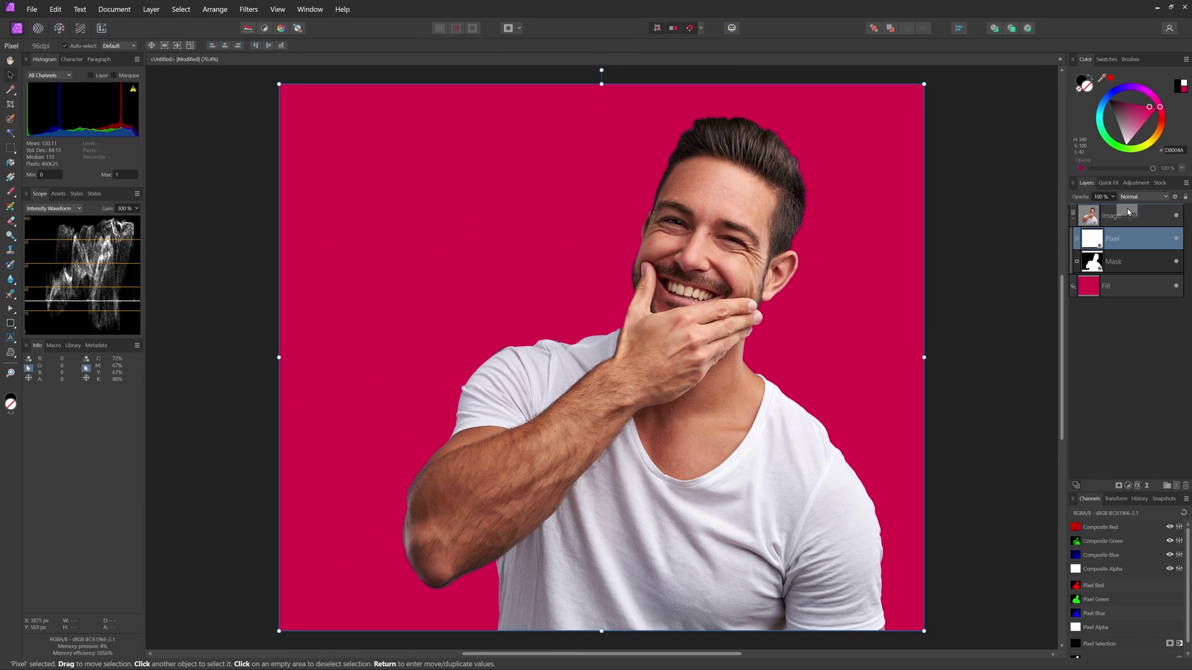
# Step: Move the Pixel layer to the top, delete the old Mask, and rasterize the silhouette to a mask
pyautogui.keyDown('alt'); pyautogui.click(977, 371); pyautogui.keyUp('alt')
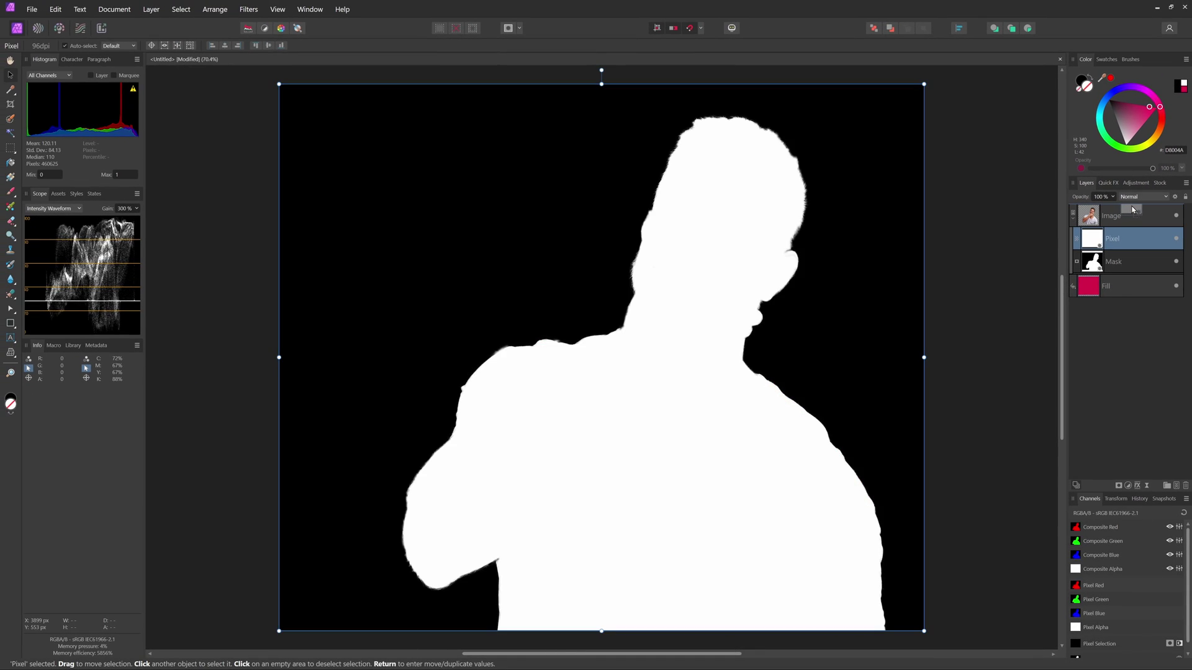
pyautogui.moveTo(1055, 322); pyautogui.dragTo(1066, 258)
pyautogui.click(1098, 262)
pyautogui.press('Delete')
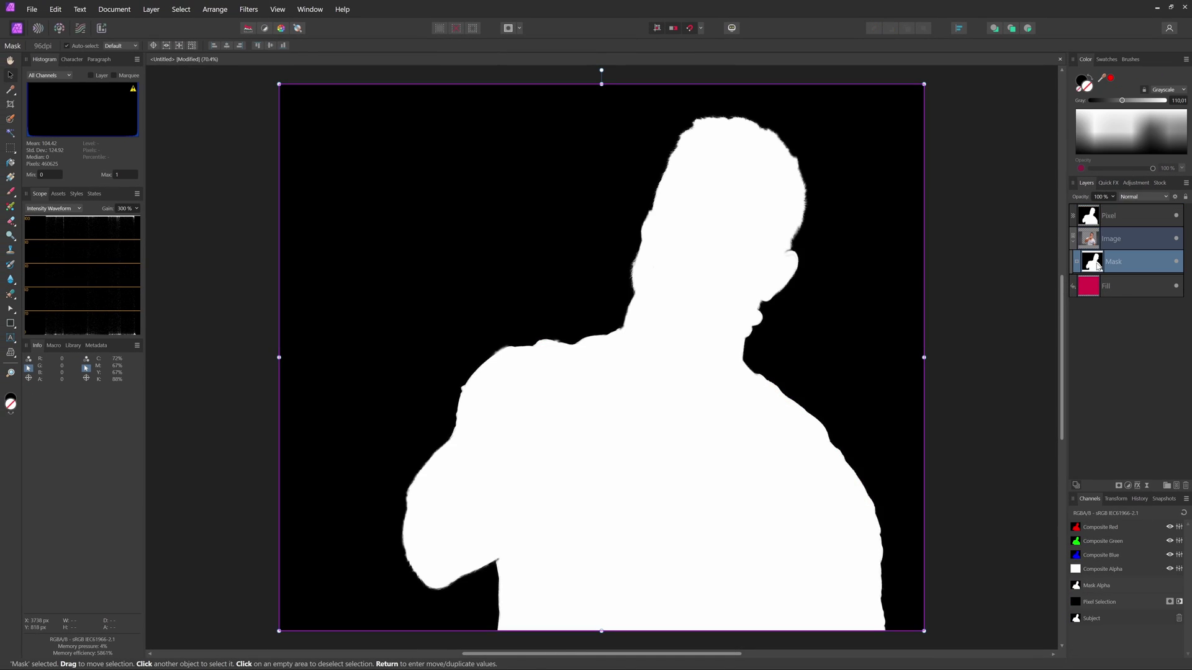
pyautogui.click(1092, 217)
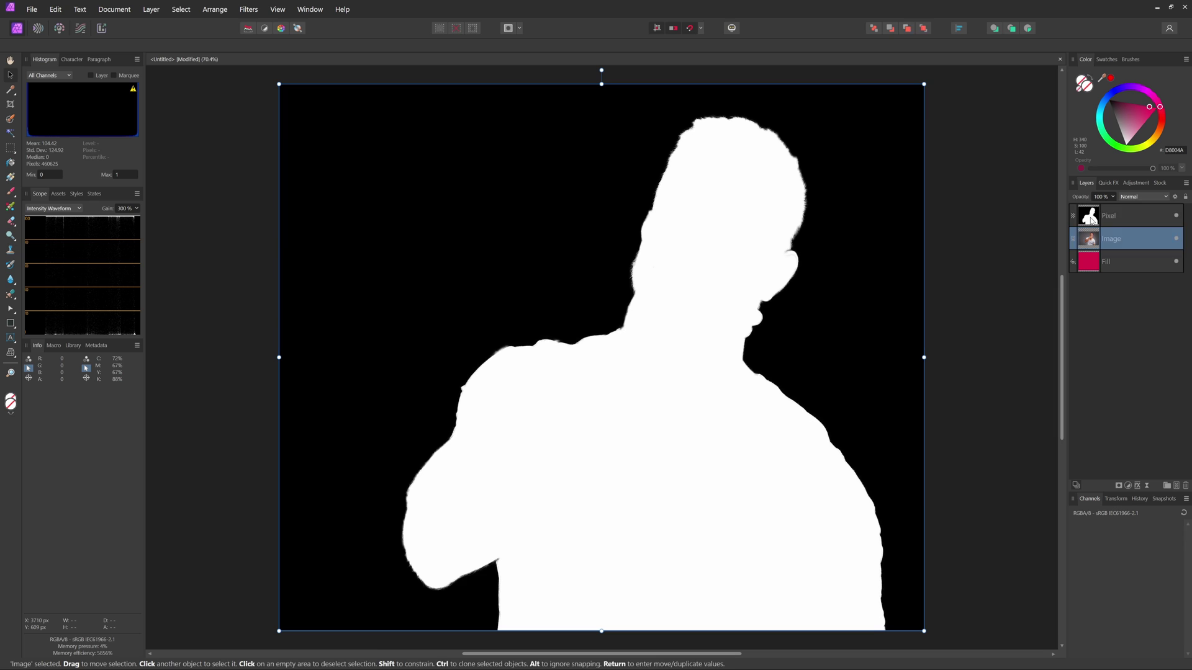
pyautogui.rightClick(1092, 218)
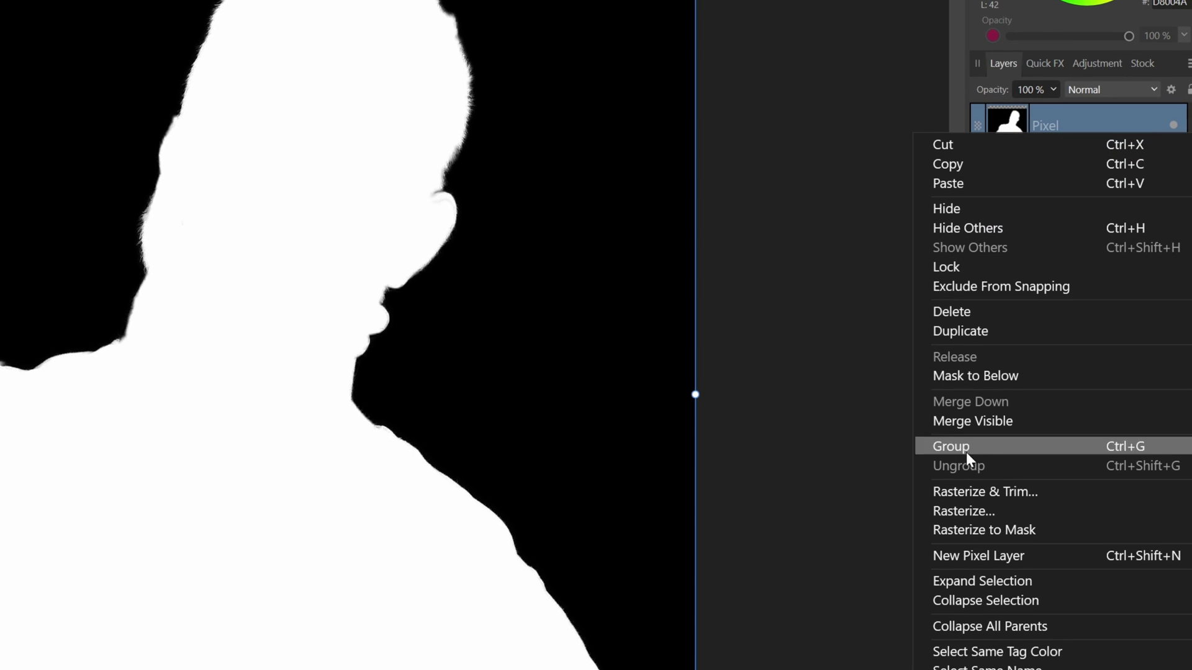
pyautogui.click(982, 531)
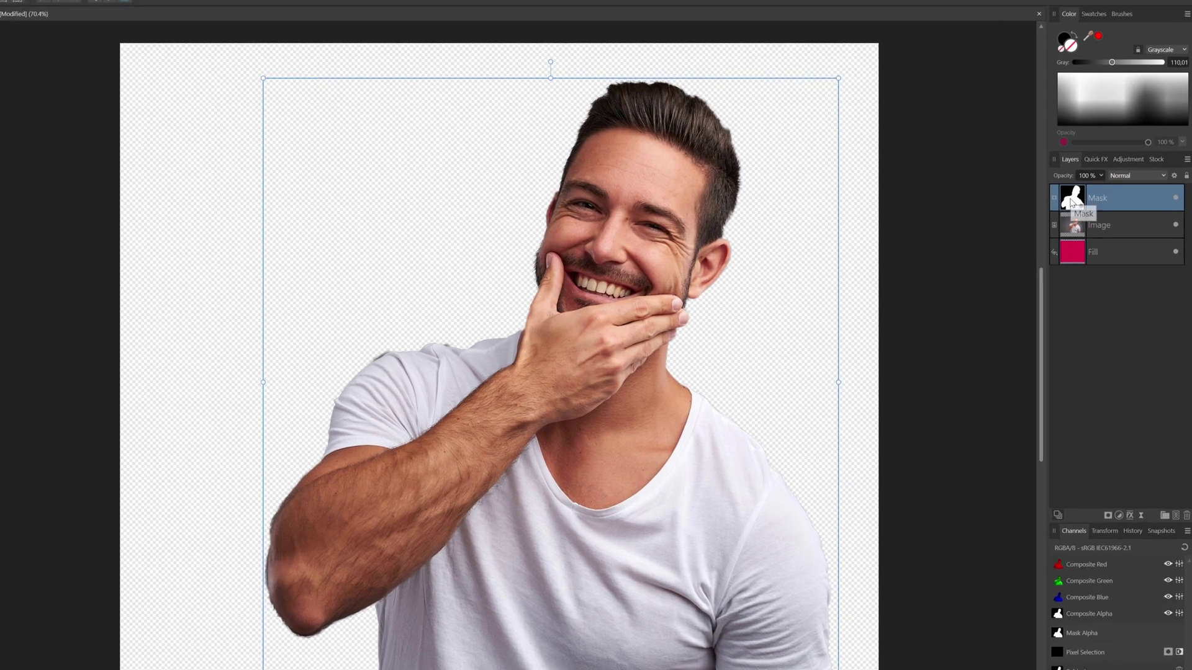
# Step: Nest the new mask inside the Image layer and nudge the photo right to confirm the mask follows
pyautogui.moveTo(1087, 225); pyautogui.dragTo(1088, 239)
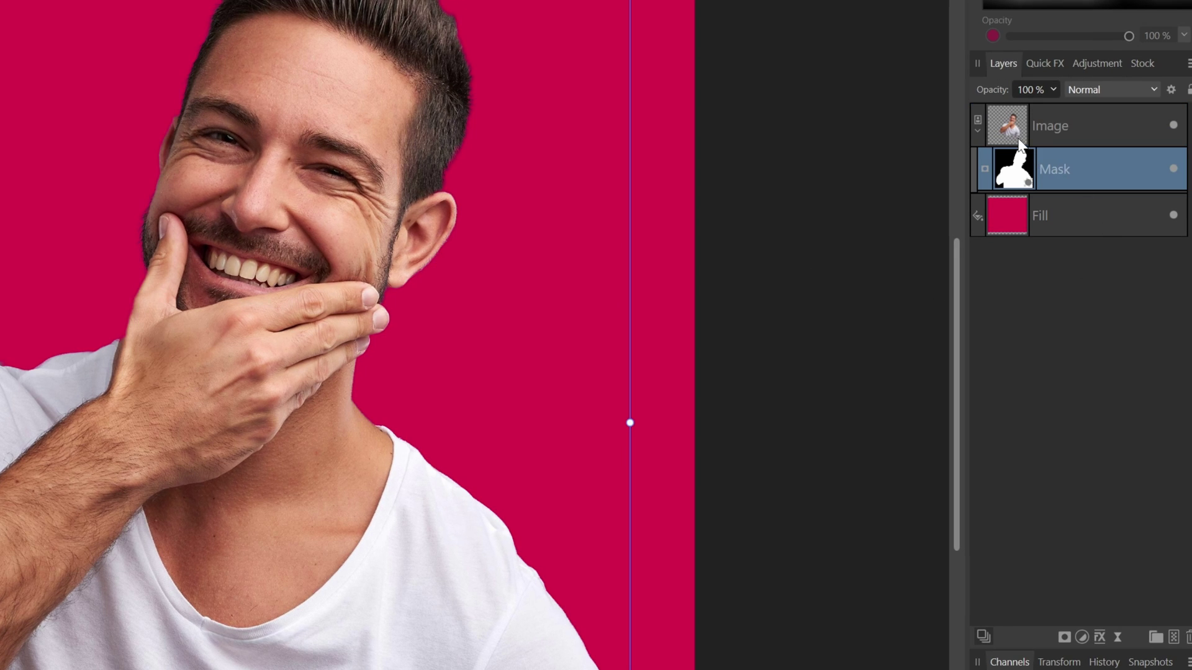
pyautogui.click(975, 133)
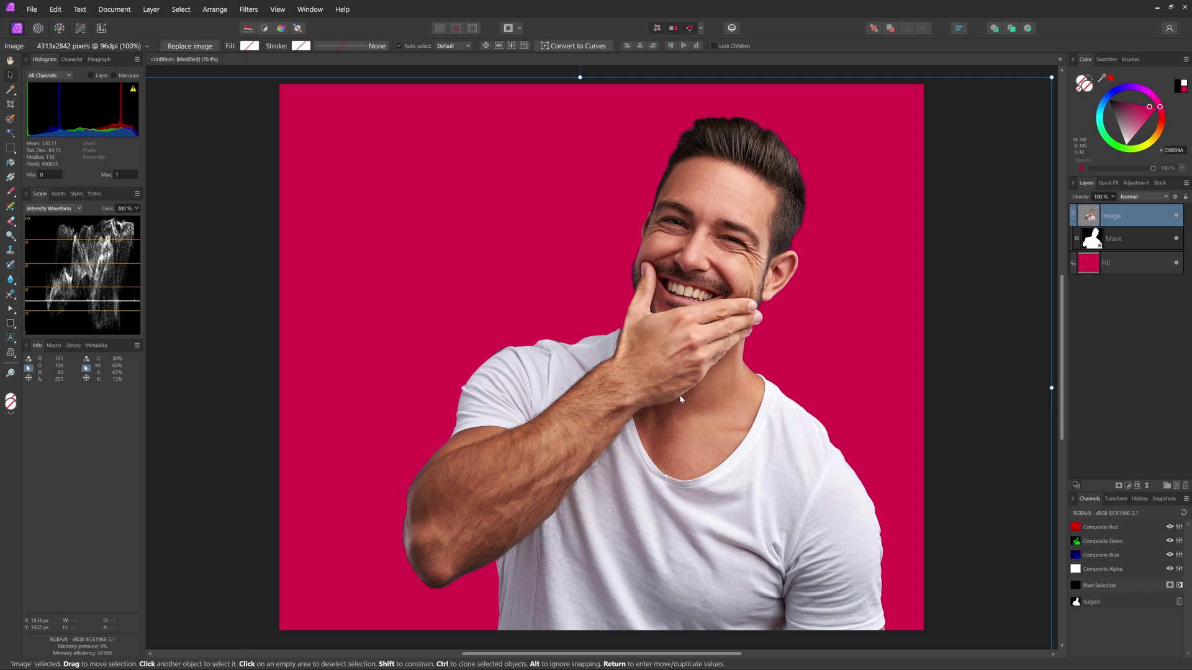
pyautogui.moveTo(680, 400); pyautogui.dragTo(714, 416)
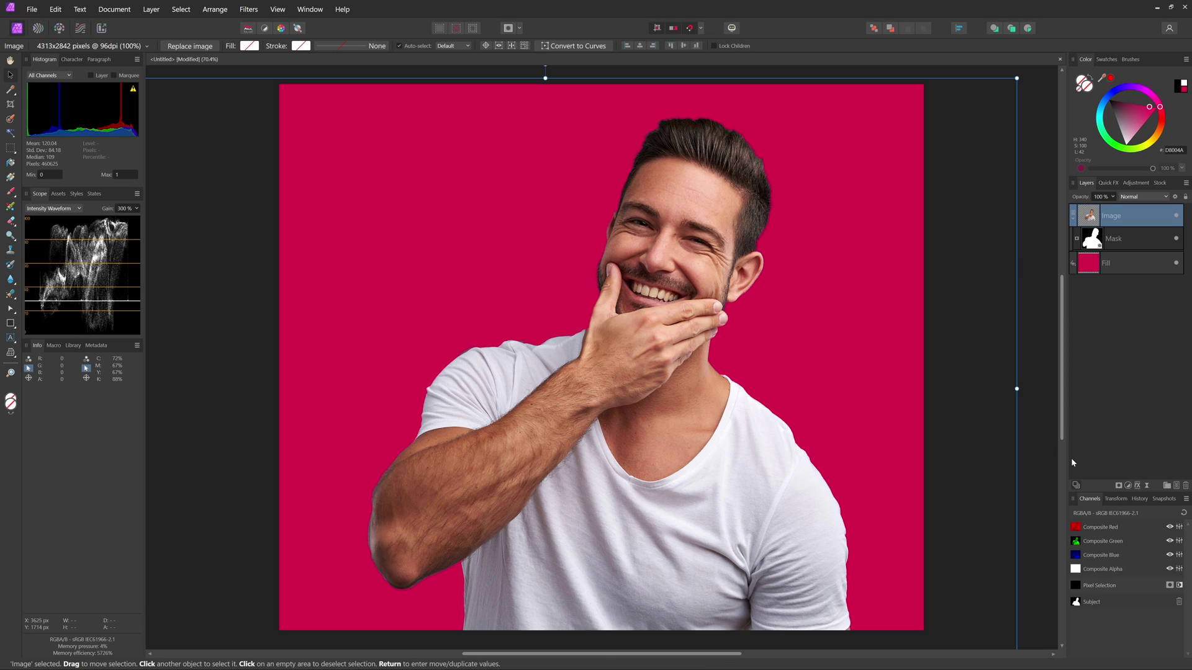
# Step: Hide the old mask, add an Empty Mask to Image, and paint the man back in within the selection
pyautogui.click(1096, 239)
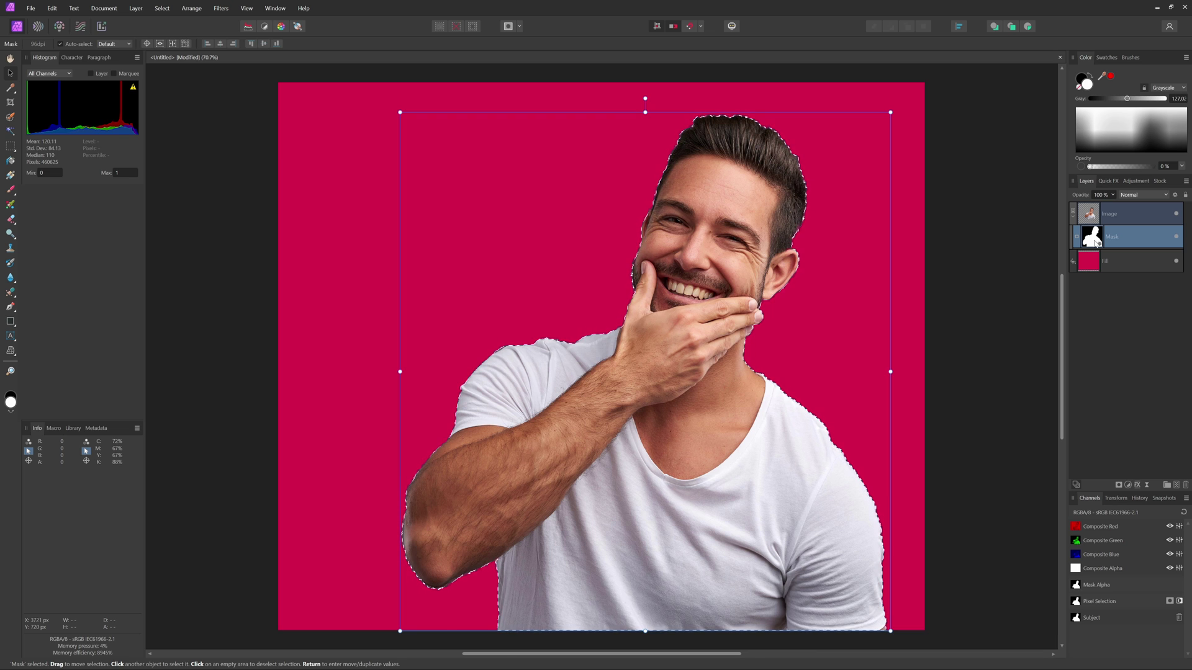
pyautogui.click(1176, 236)
pyautogui.click(1093, 218)
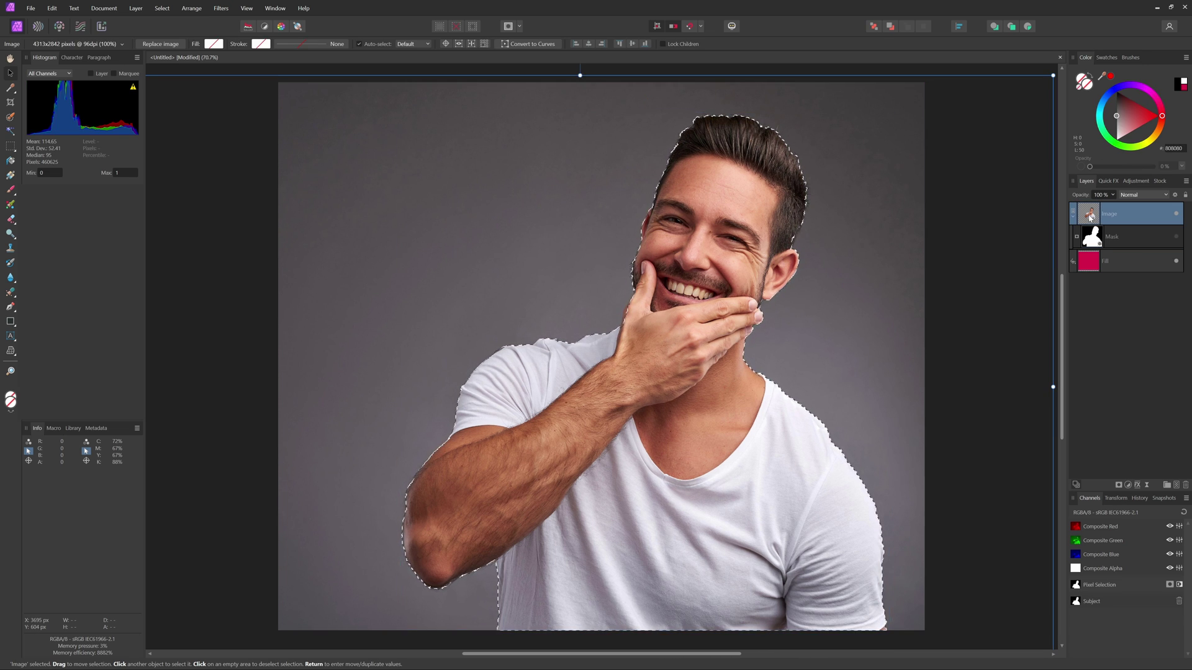
pyautogui.click(1118, 485)
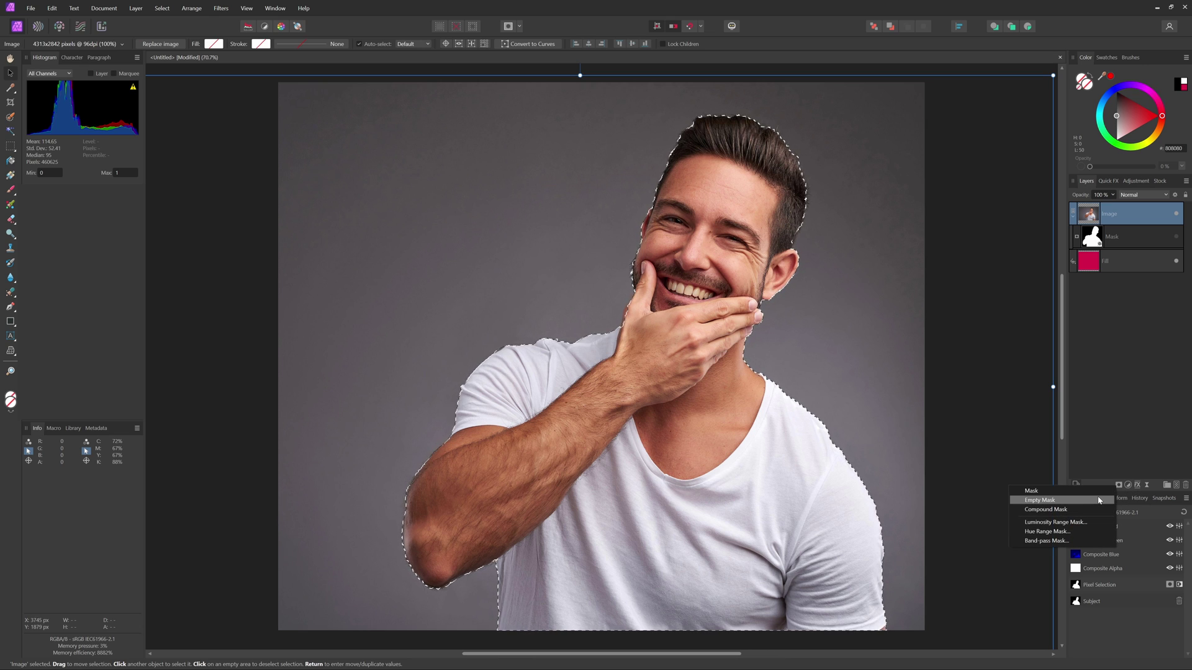
pyautogui.click(1097, 502)
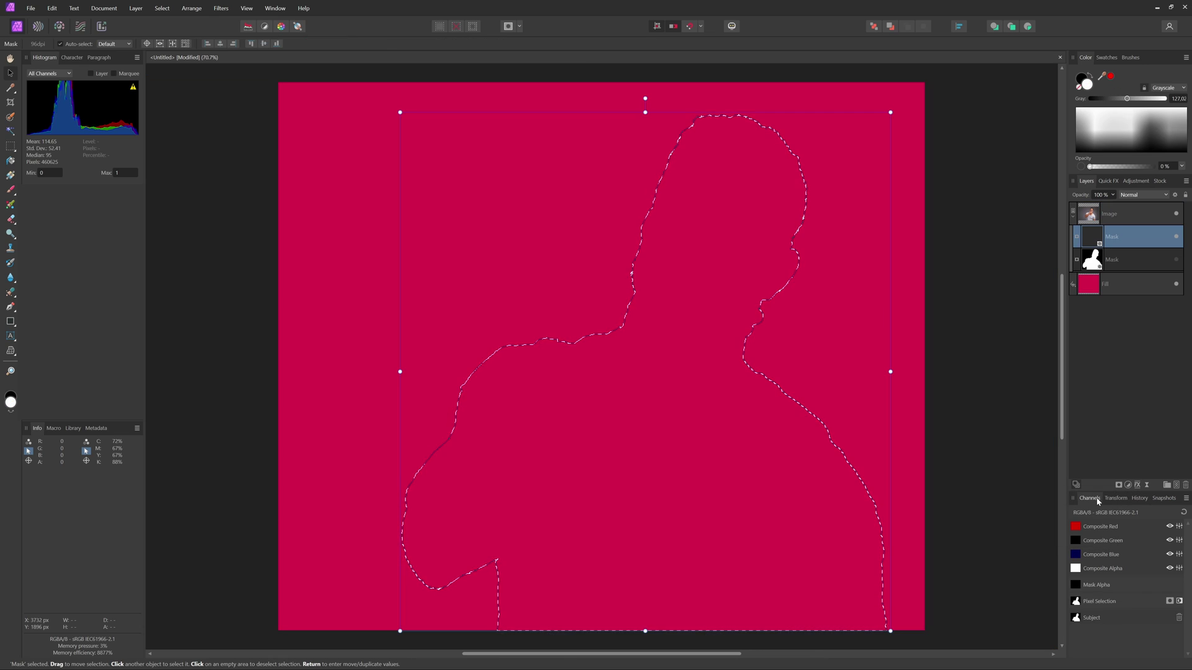
pyautogui.click(11, 191)
pyautogui.moveTo(651, 473)
pyautogui.mouseDown()
pyautogui.moveTo(629, 407)
pyautogui.moveTo(768, 259)
pyautogui.moveTo(847, 131)
pyautogui.moveTo(805, 330)
pyautogui.moveTo(522, 504)
pyautogui.moveTo(755, 564)
pyautogui.moveTo(752, 636)
pyautogui.mouseUp()
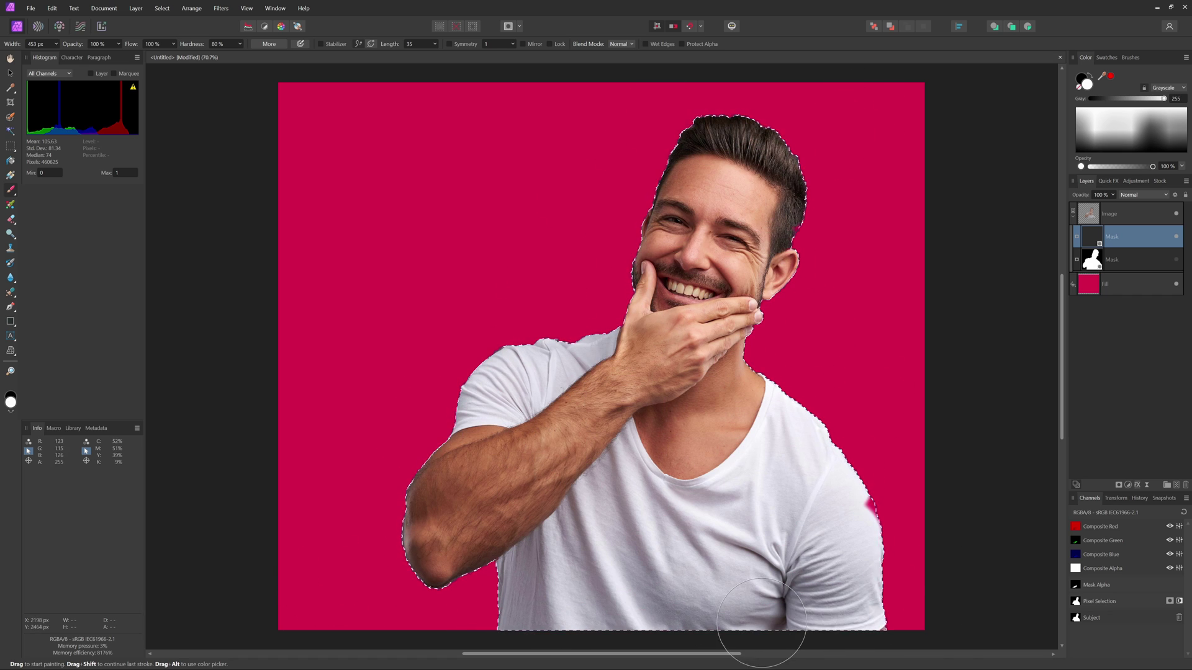
# Step: Deselect, shift the photo to test the painted mask, then disable it and add another Empty Mask
pyautogui.hotkey('ctrl', 'd')
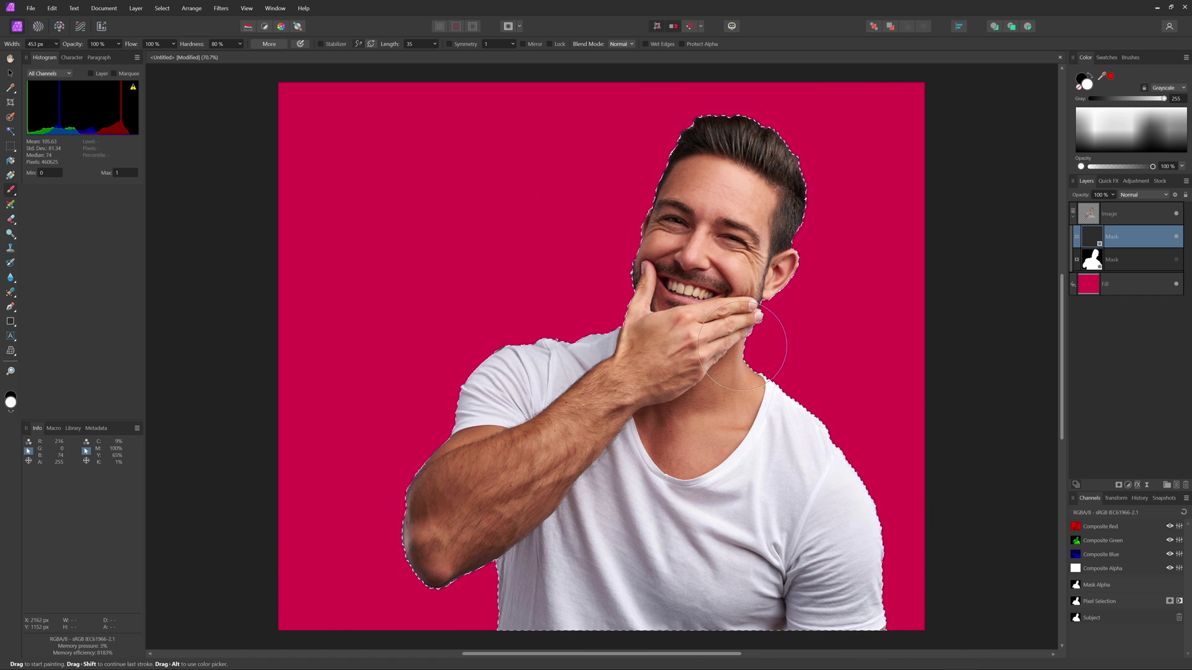
pyautogui.press('v')
pyautogui.click(1085, 219)
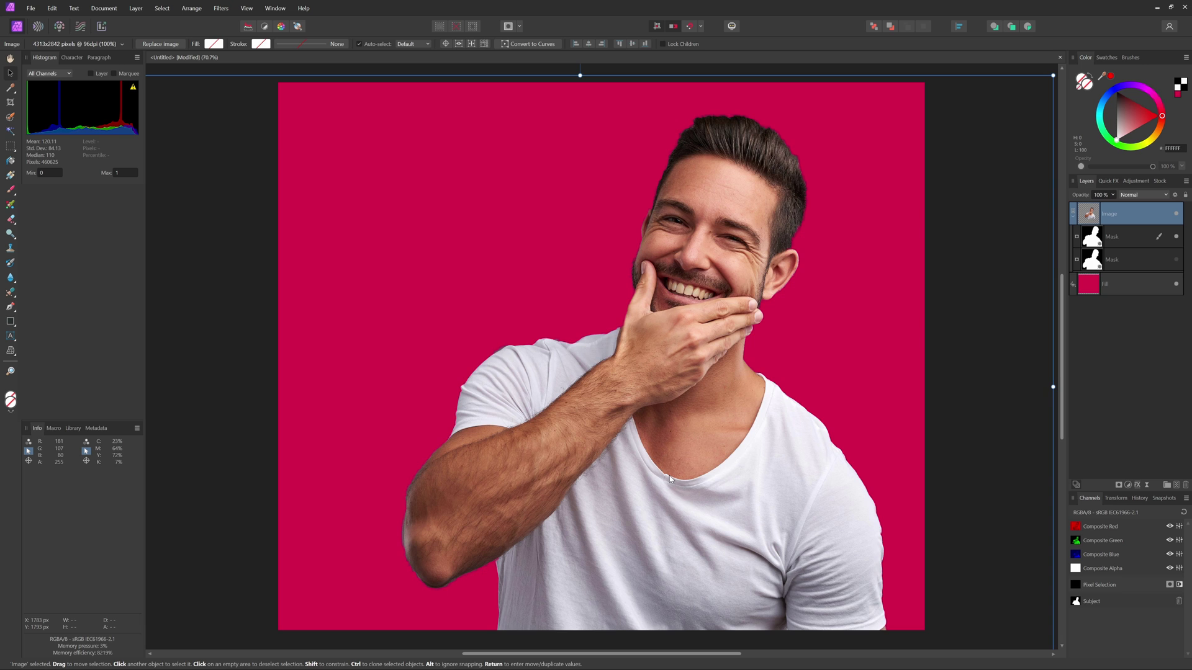
pyautogui.moveTo(669, 476); pyautogui.dragTo(590, 428)
pyautogui.click(1105, 237)
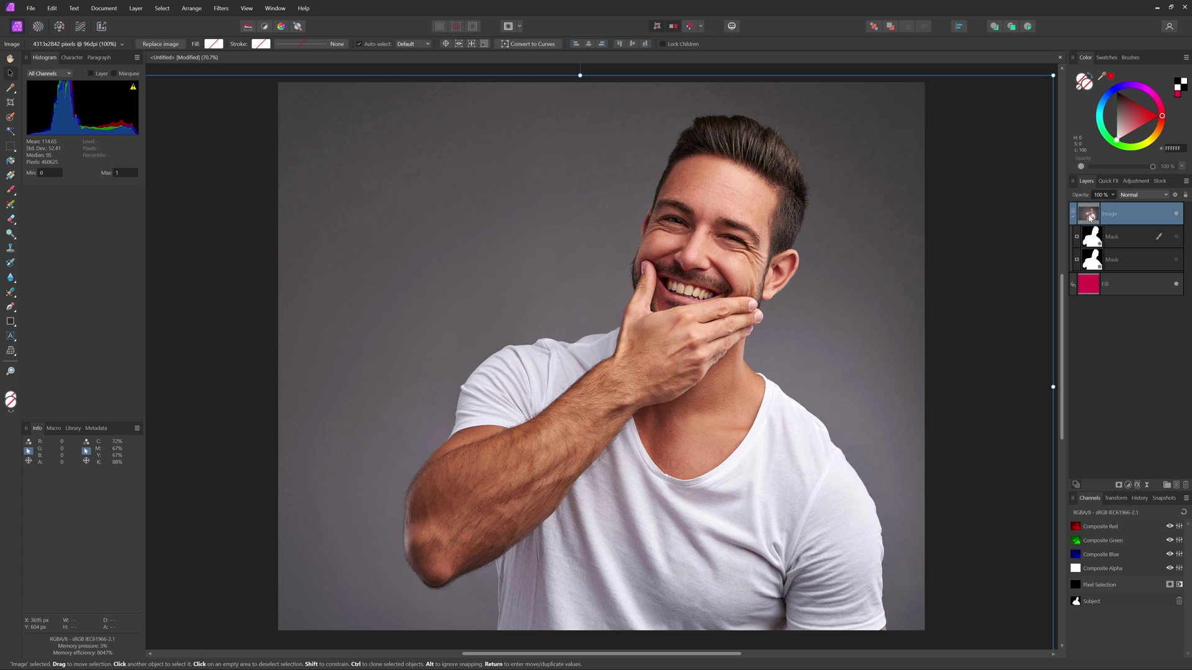
pyautogui.click(1119, 484)
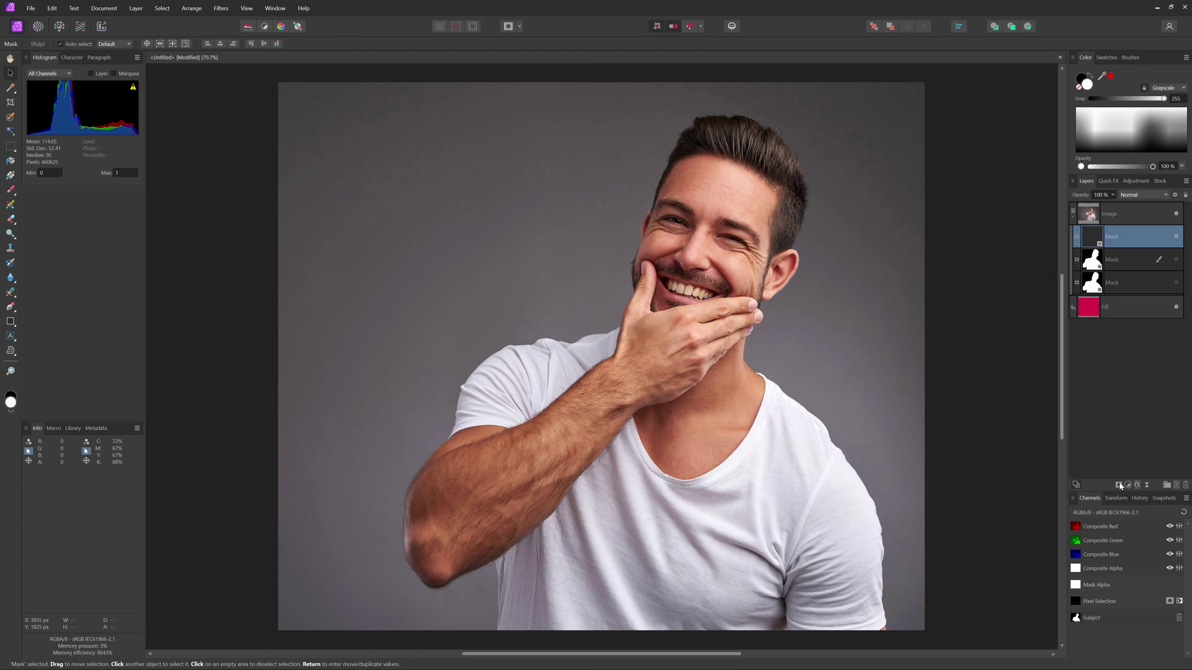
# Step: Invert the pixel selection and brush black over the grey background on the new mask
pyautogui.click(166, 9)
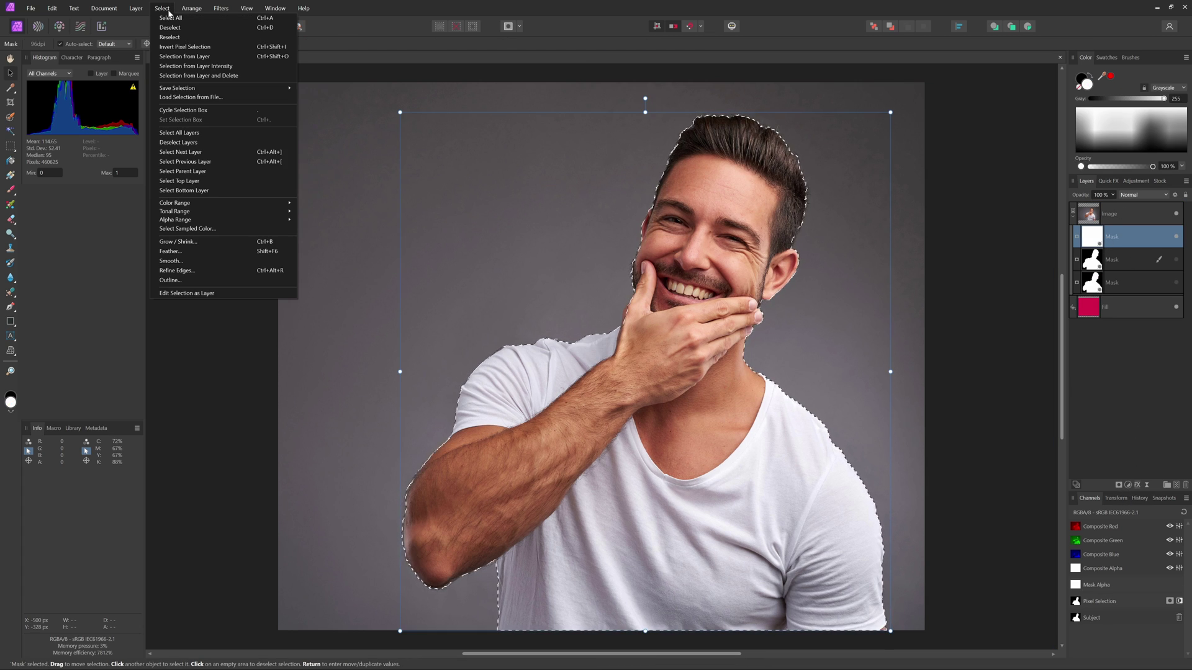
pyautogui.click(184, 47)
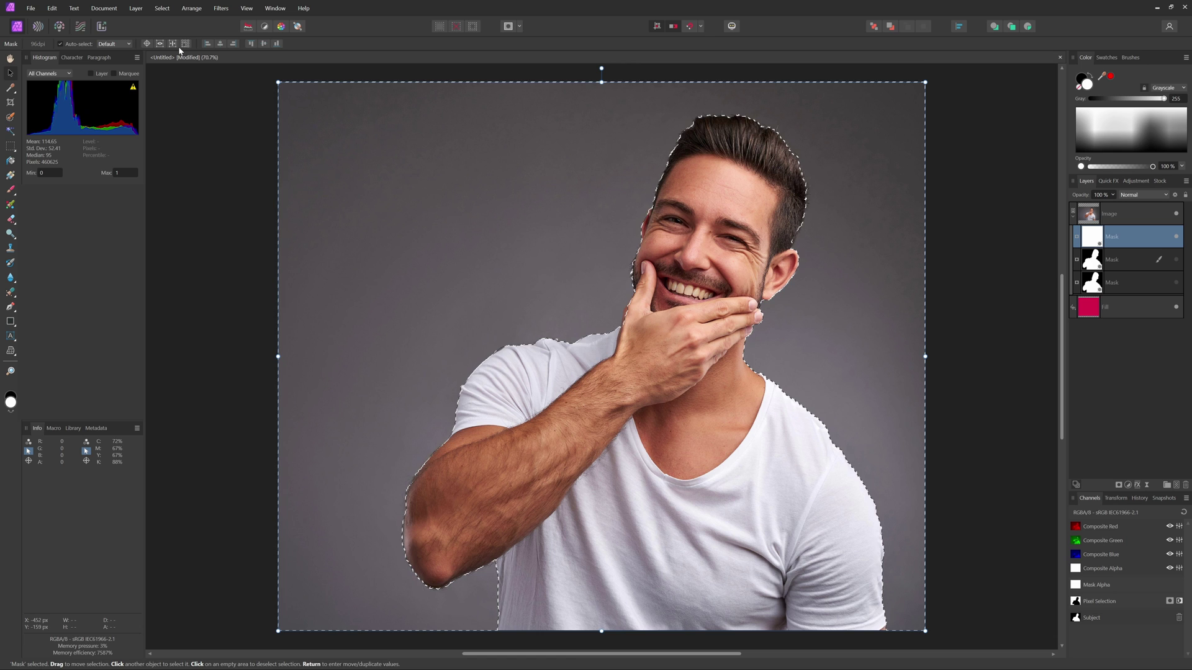
pyautogui.press('b')
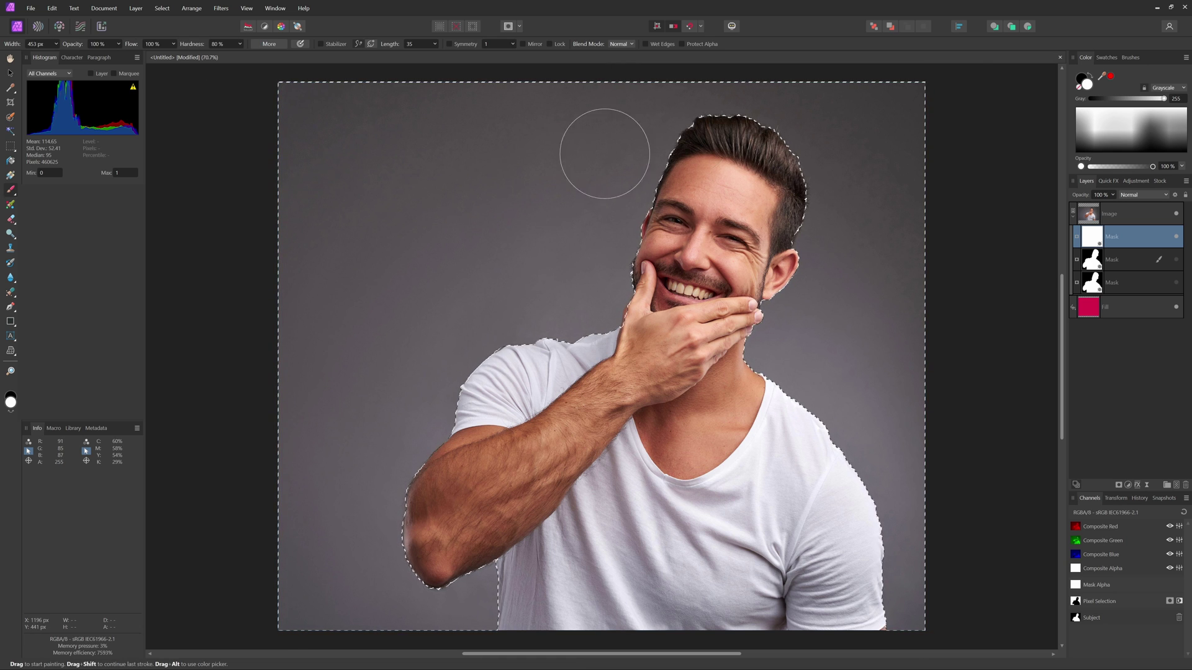
pyautogui.click(1076, 85)
pyautogui.moveTo(602, 283)
pyautogui.mouseDown()
pyautogui.moveTo(420, 253)
pyautogui.moveTo(453, 617)
pyautogui.moveTo(341, 468)
pyautogui.moveTo(881, 100)
pyautogui.moveTo(742, 386)
pyautogui.moveTo(896, 638)
pyautogui.moveTo(912, 133)
pyautogui.mouseUp()
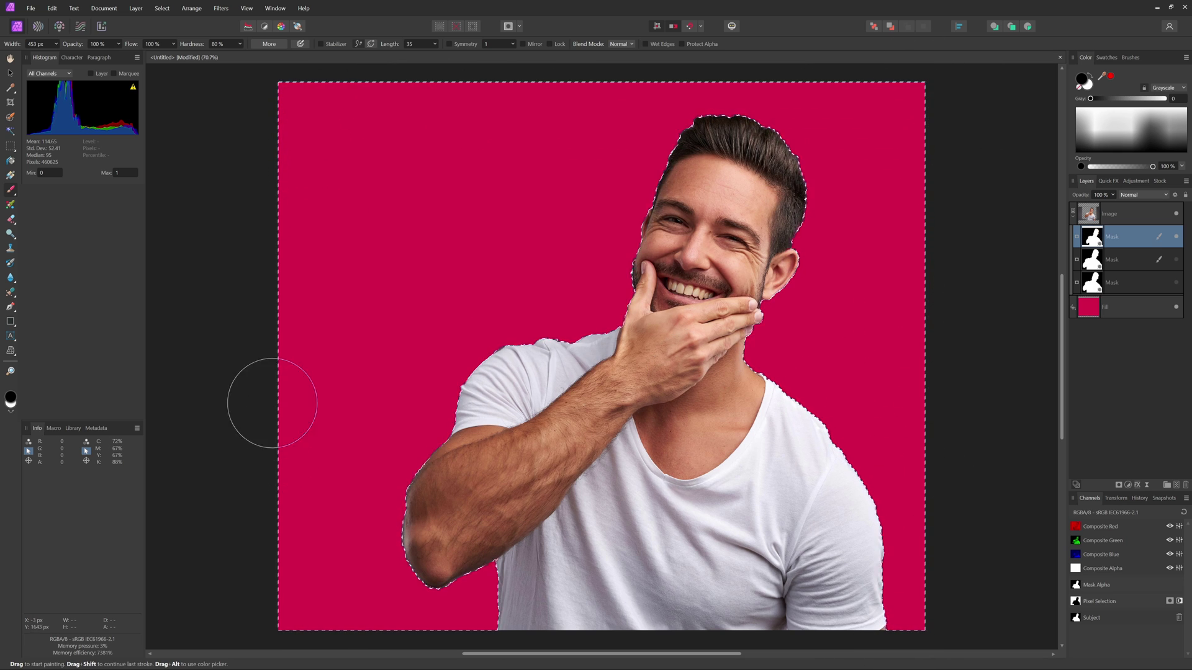
# Step: Deselect and move the Image layer up and left to test the mask
pyautogui.hotkey('ctrl', 'd')
pyautogui.press('v')
pyautogui.click(1095, 215)
pyautogui.moveTo(735, 409); pyautogui.dragTo(628, 332)
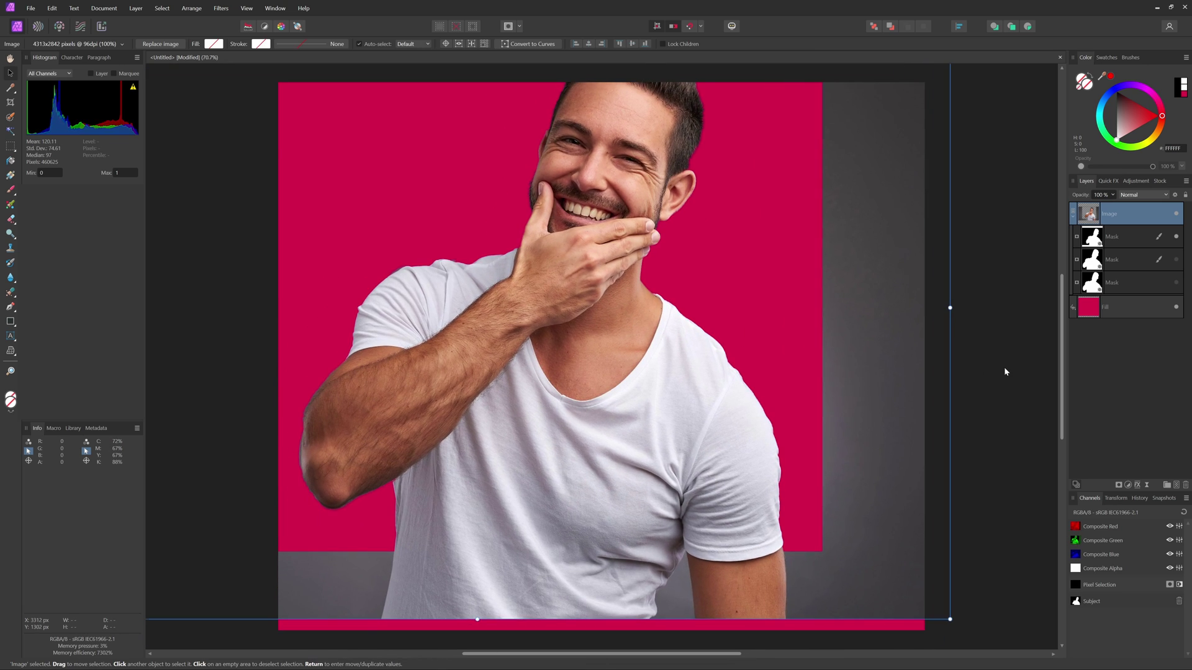
# Step: Undo with Ctrl+Z back to the single Mask nested under Image
pyautogui.hotkey('ctrl', 'z')
pyautogui.hotkey('ctrl', 'z')
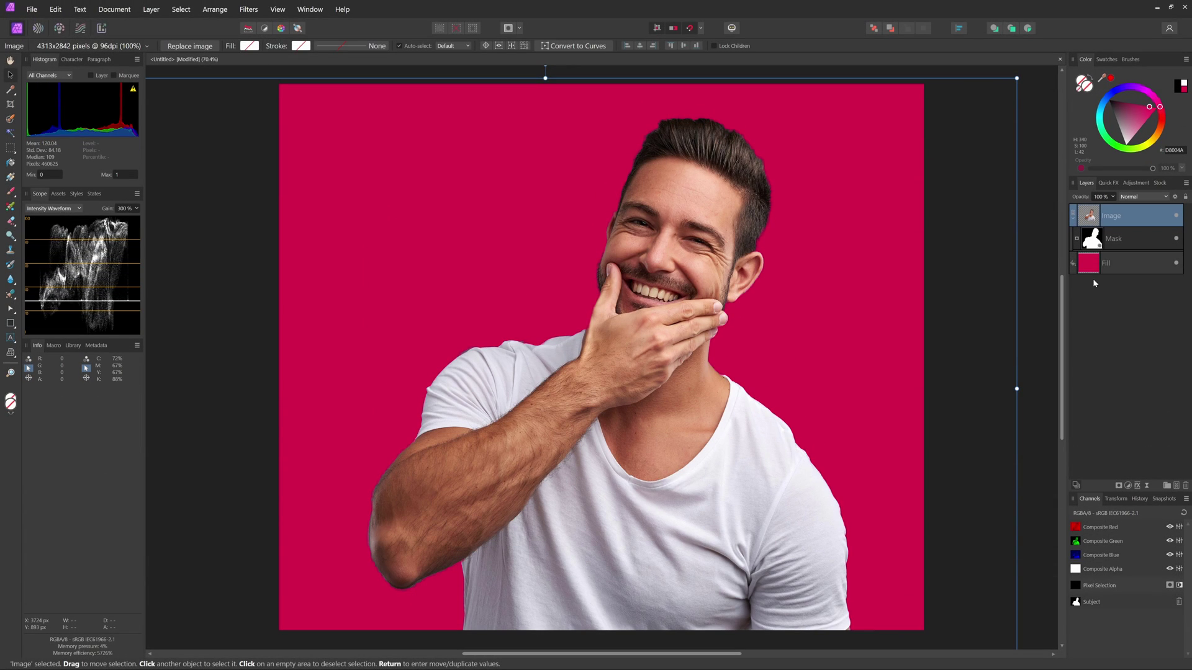
# Step: Create a greyscale silhouette layer from the Mask alpha channel and move it to the top
pyautogui.click(1090, 241)
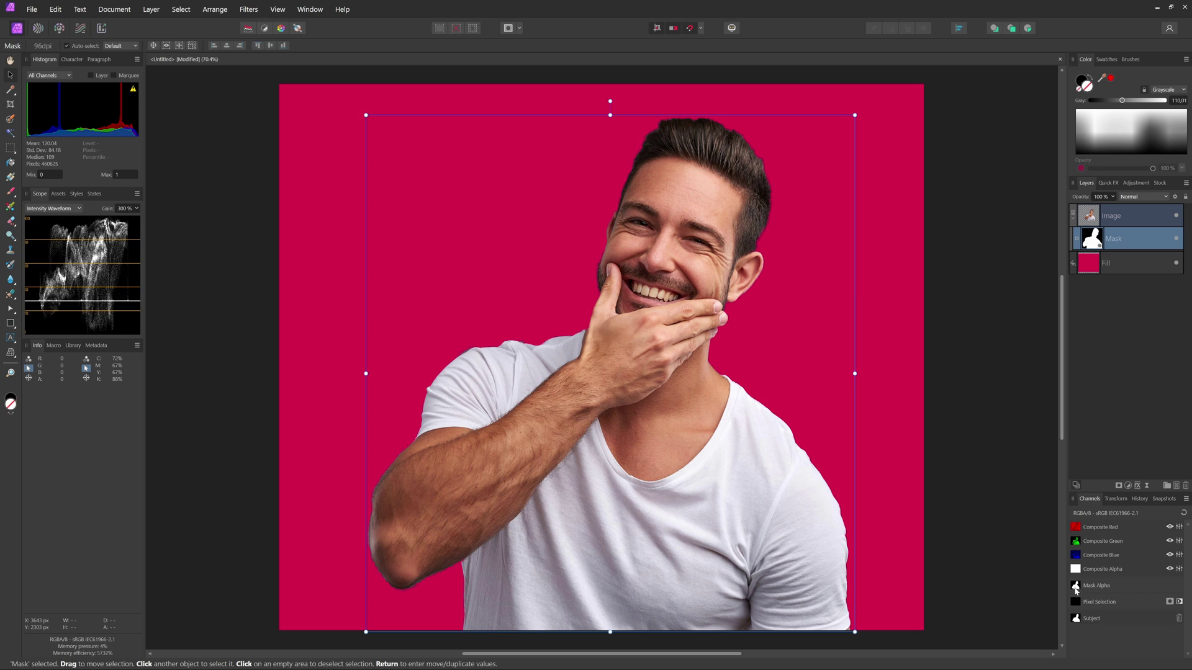
pyautogui.rightClick(1091, 601)
pyautogui.click(1124, 634)
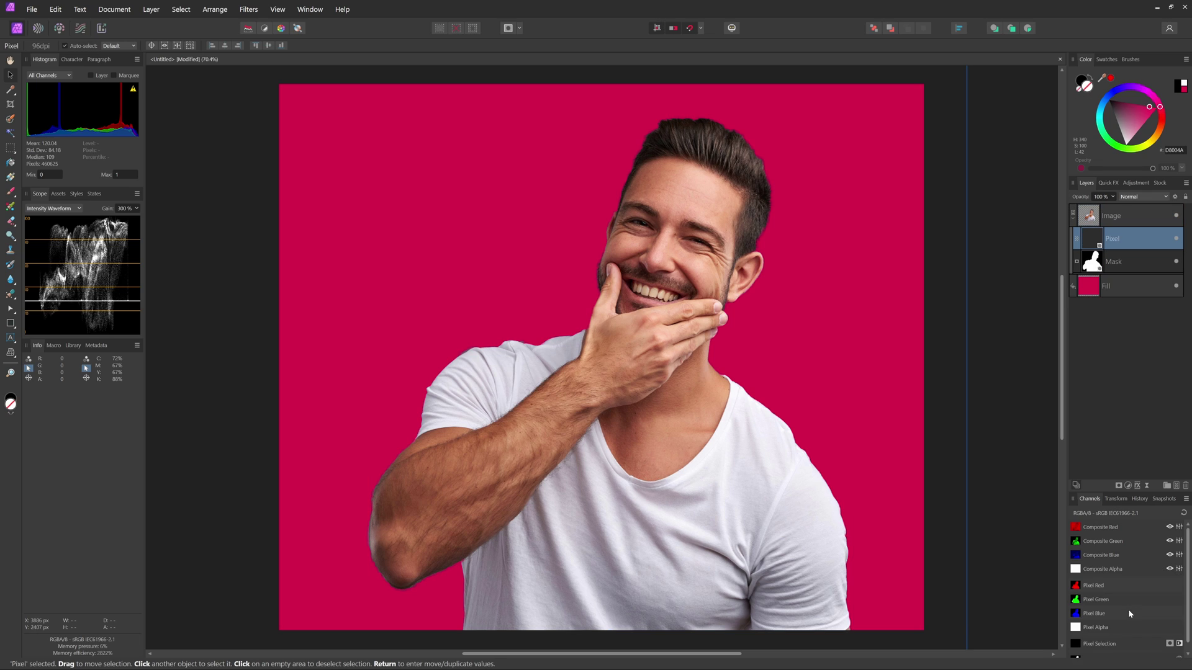
pyautogui.moveTo(1093, 235); pyautogui.dragTo(1130, 210)
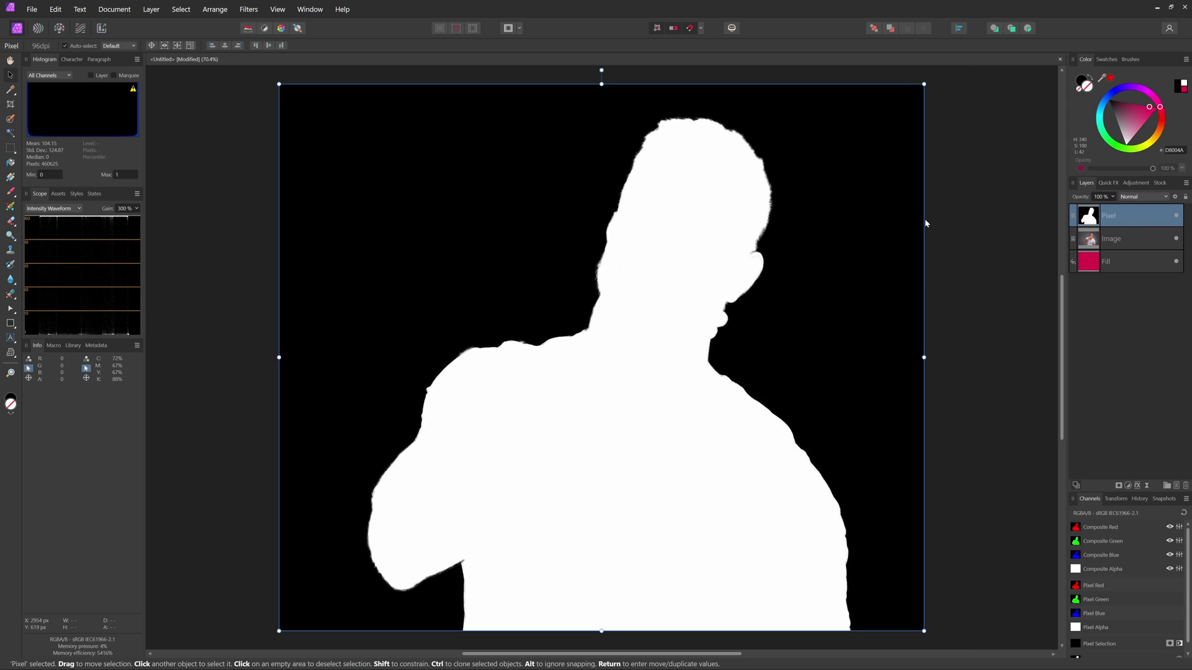
# Step: Add a new fill layer and place it just below the silhouette layer
pyautogui.click(152, 9)
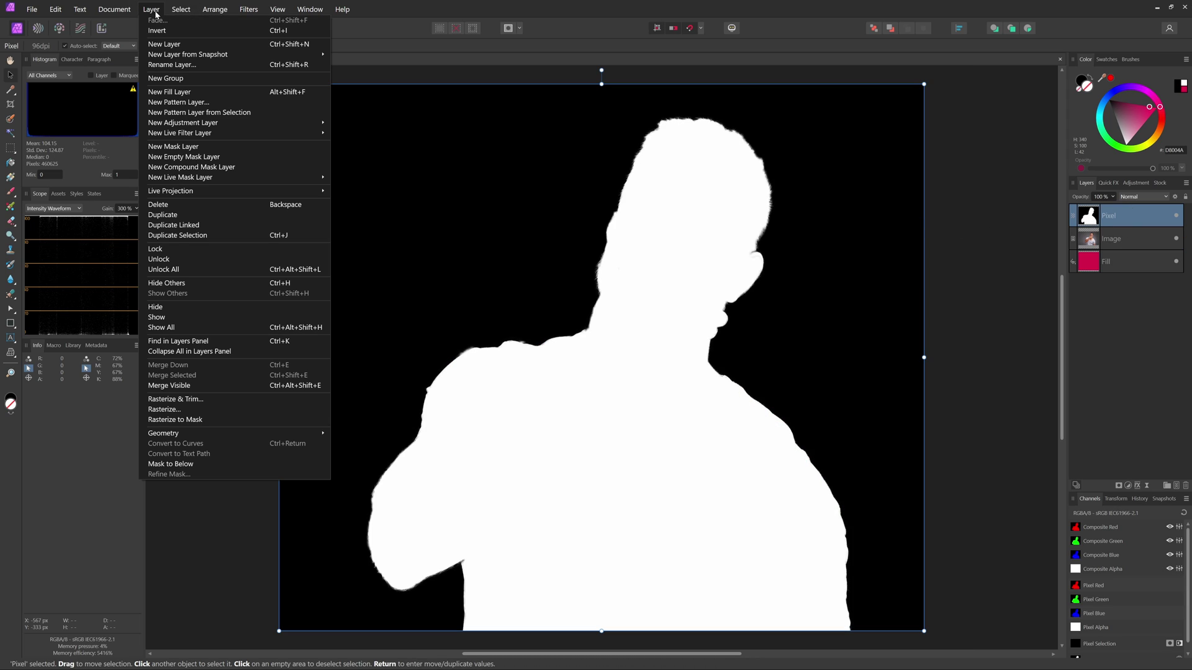
pyautogui.click(174, 92)
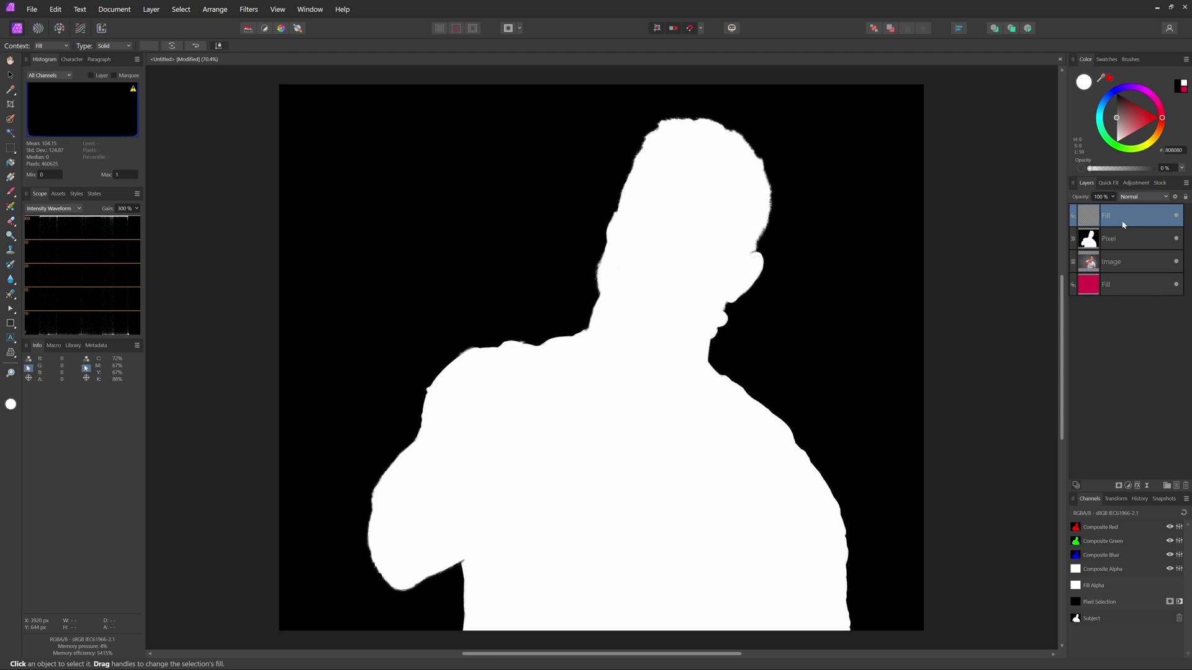
pyautogui.moveTo(1090, 226); pyautogui.dragTo(1132, 248)
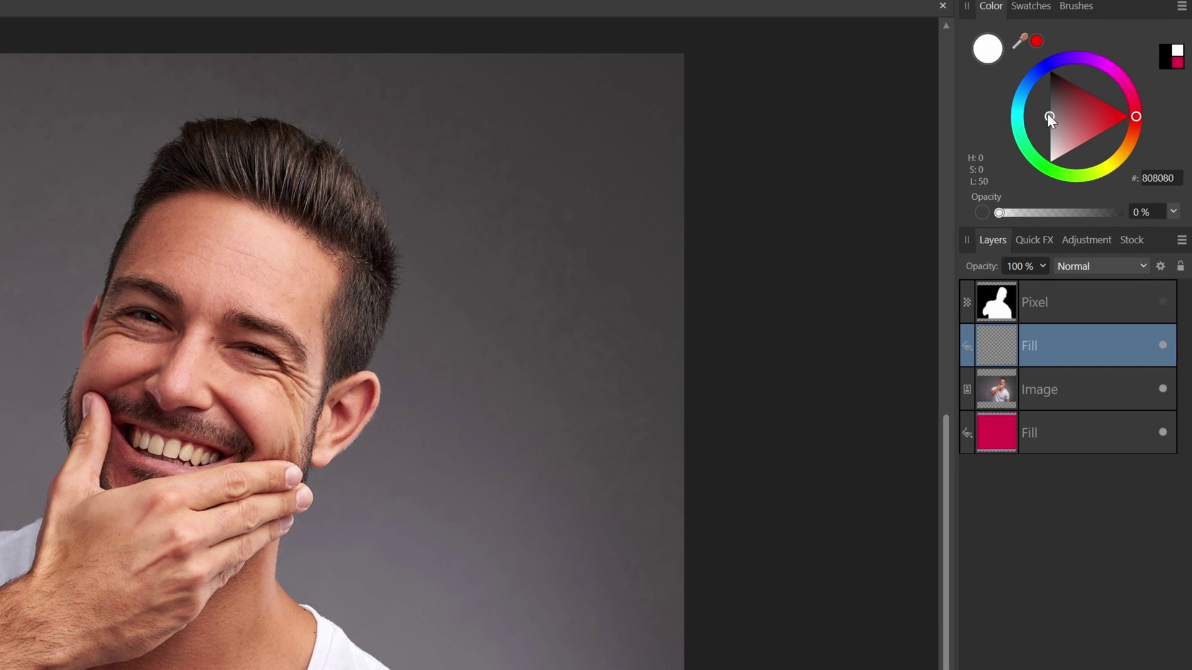
# Step: Make the fill opaque black, group the visible silhouette, and nest the group in the Image layer
pyautogui.click(1048, 114)
pyautogui.click(1049, 70)
pyautogui.click(1142, 309)
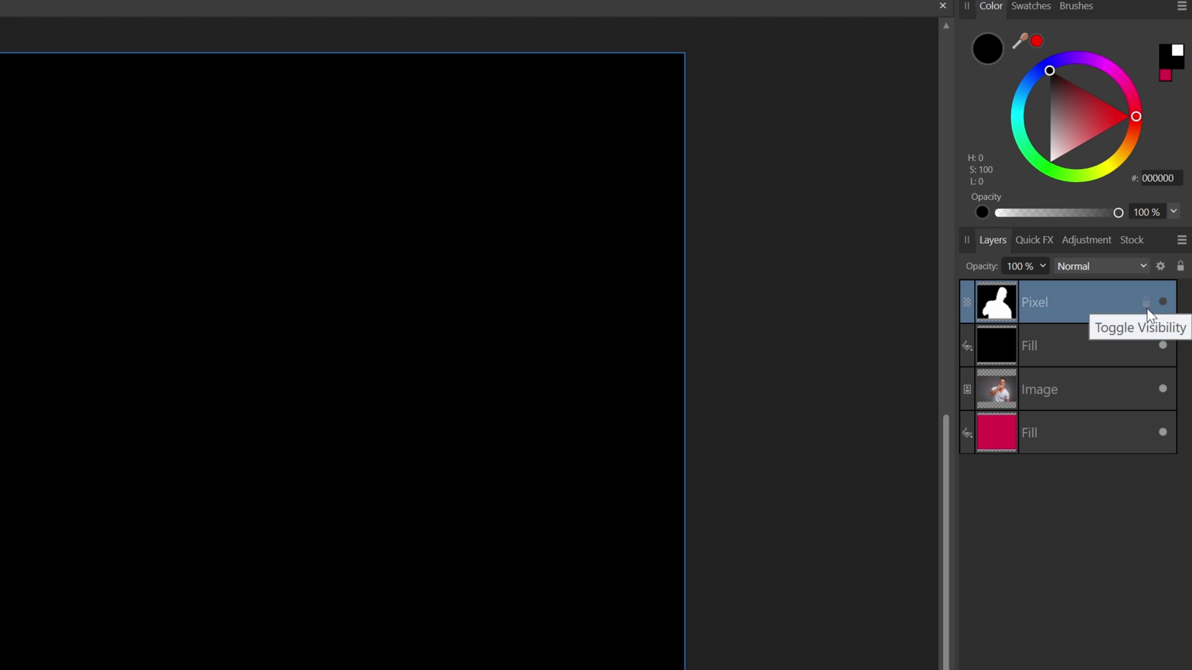
pyautogui.click(1146, 308)
pyautogui.rightClick(1036, 313)
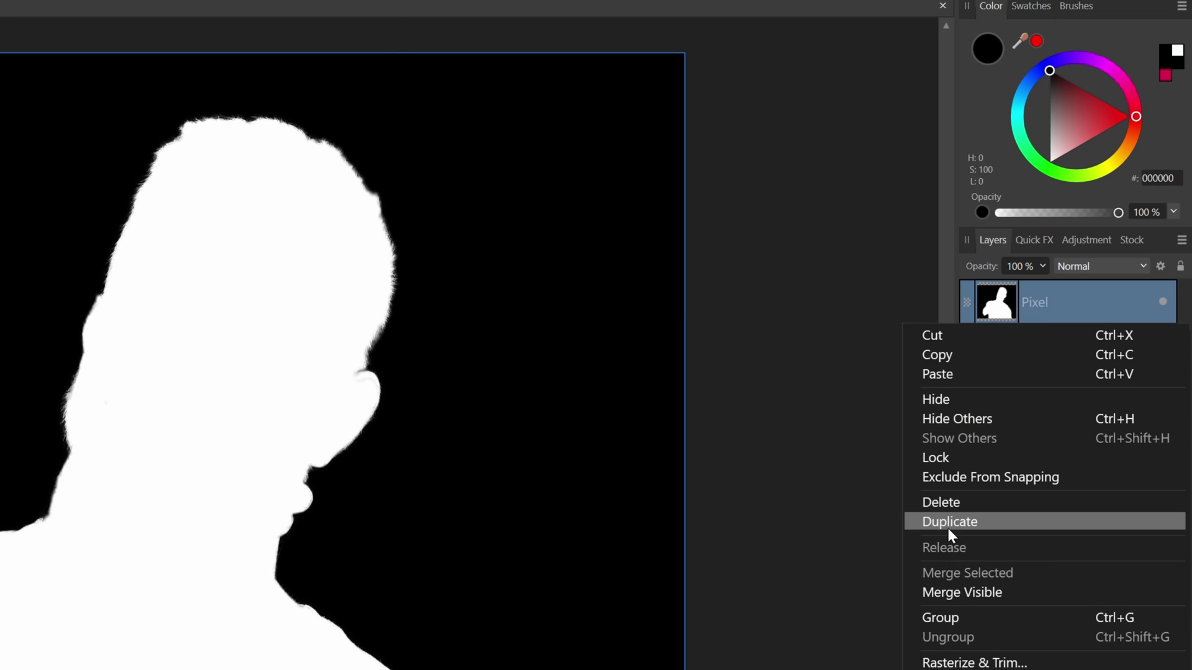
pyautogui.click(963, 620)
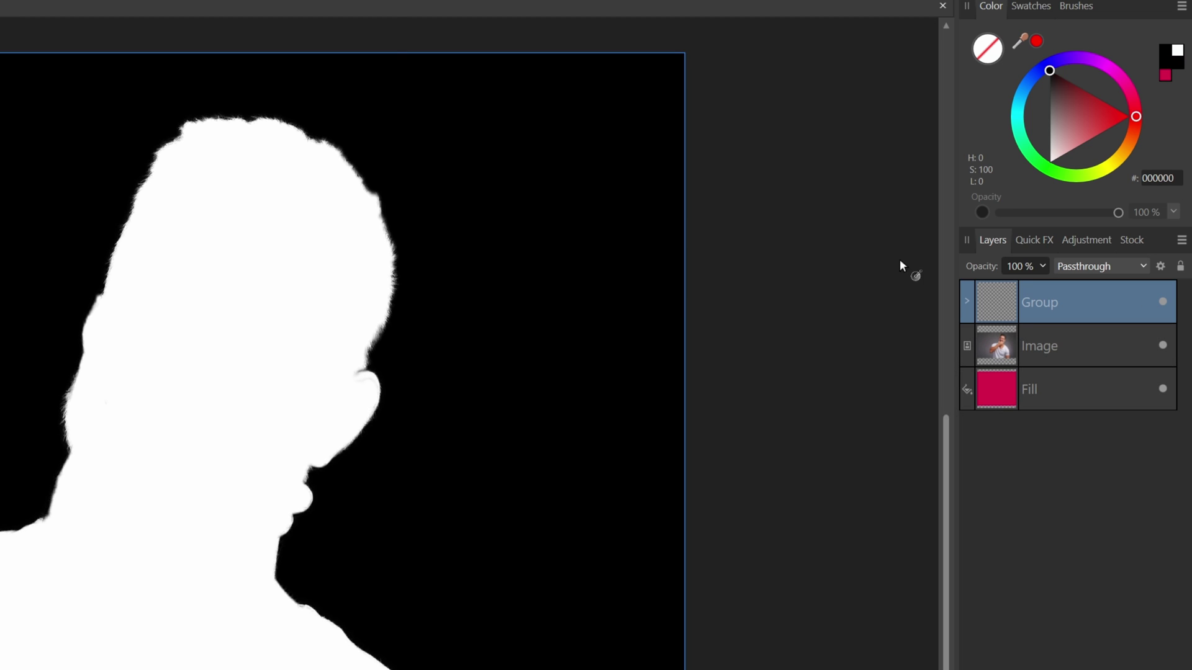
pyautogui.moveTo(997, 321); pyautogui.dragTo(1044, 344)
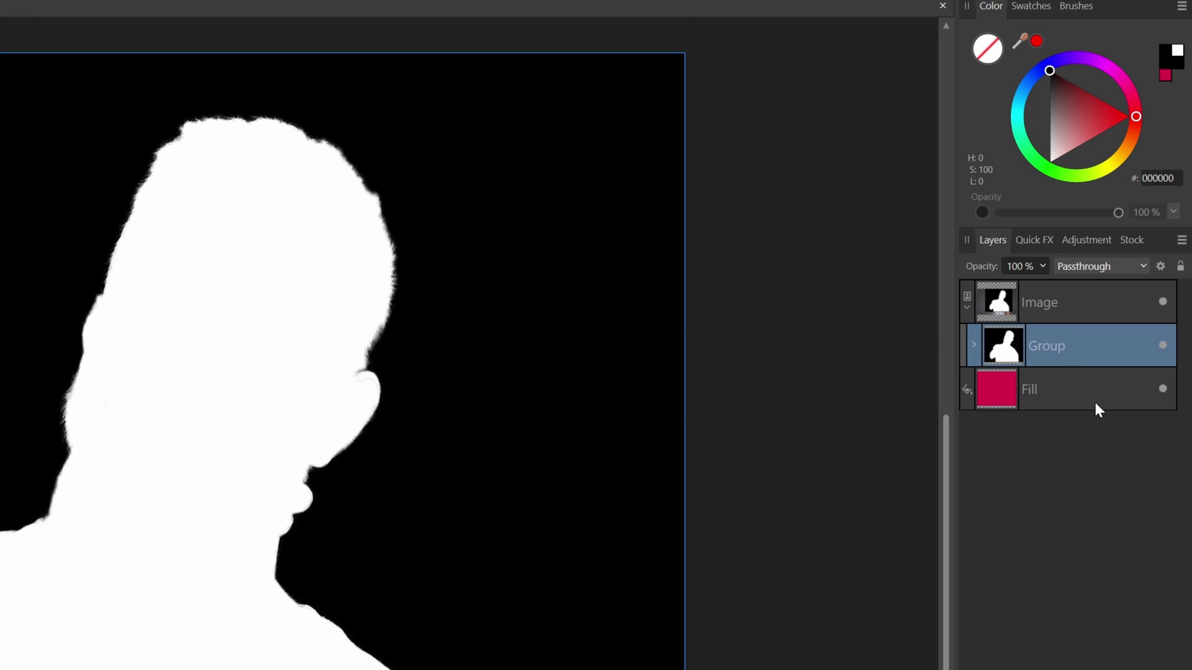
# Step: Set the group's blend mode to Erase
pyautogui.click(1078, 268)
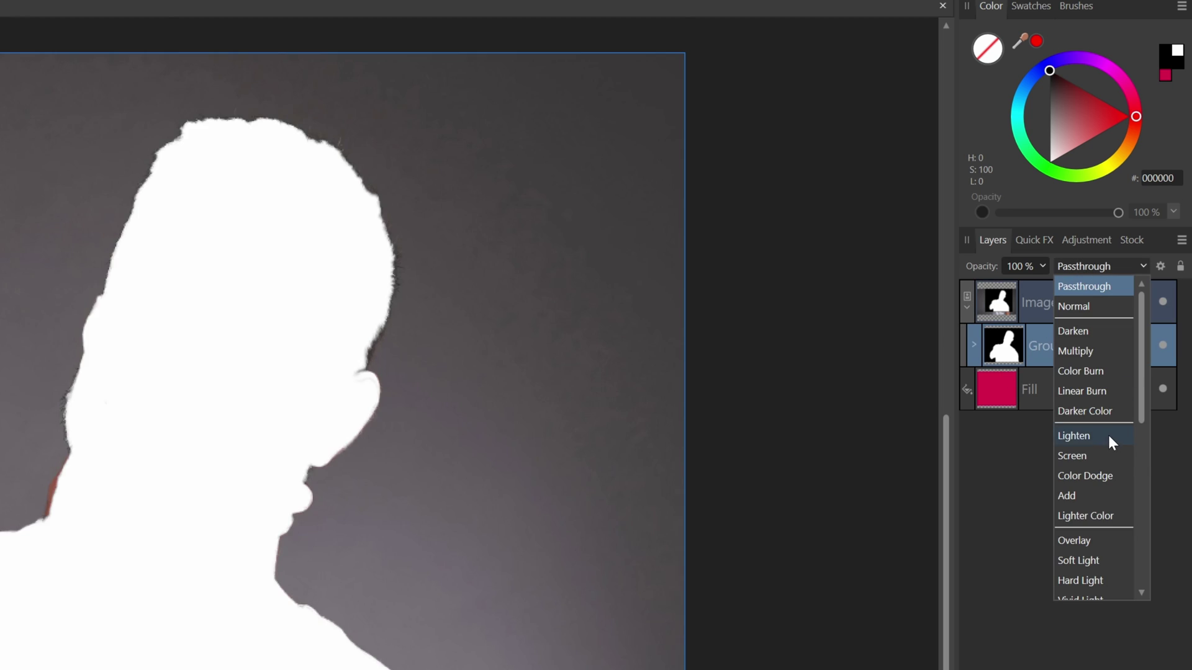
pyautogui.scroll(-5, 1101, 465)
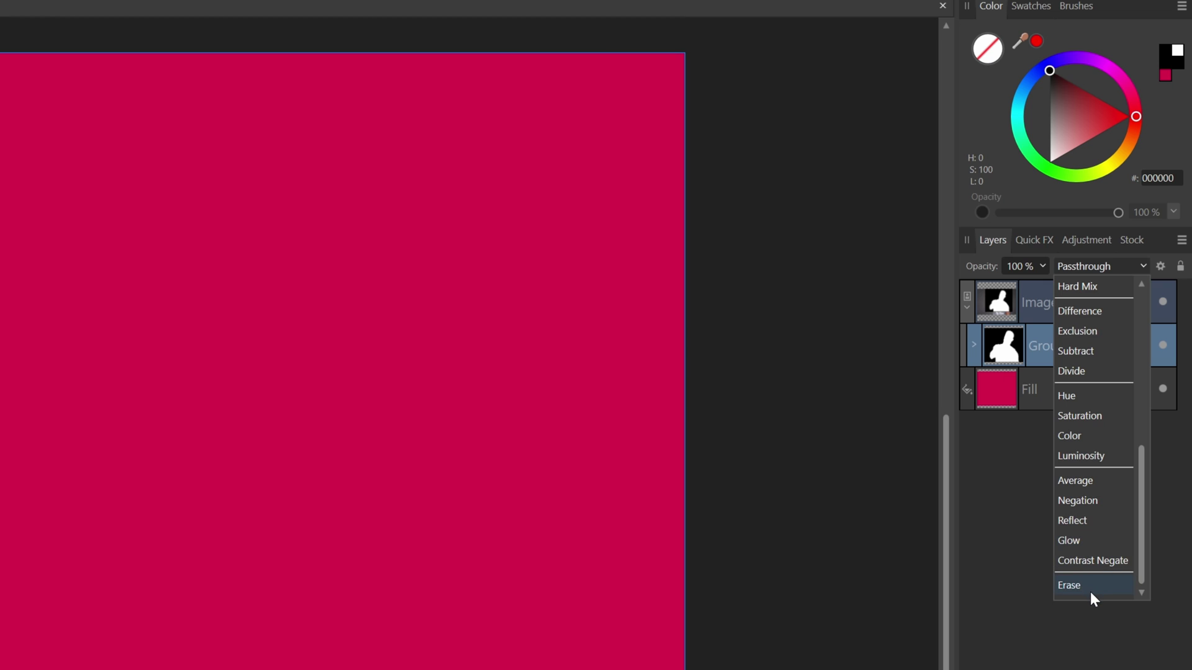
pyautogui.click(1092, 589)
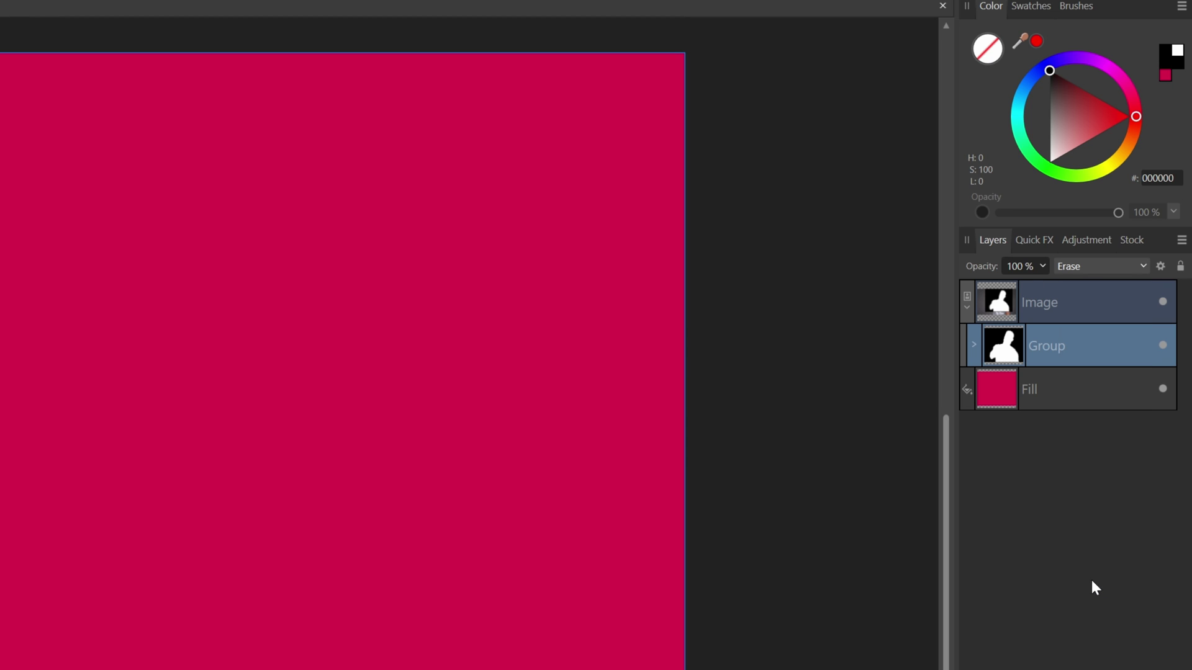
# Step: Invert the group's source blend range to 100% in, 0% out, then select the Image layer
pyautogui.click(1159, 268)
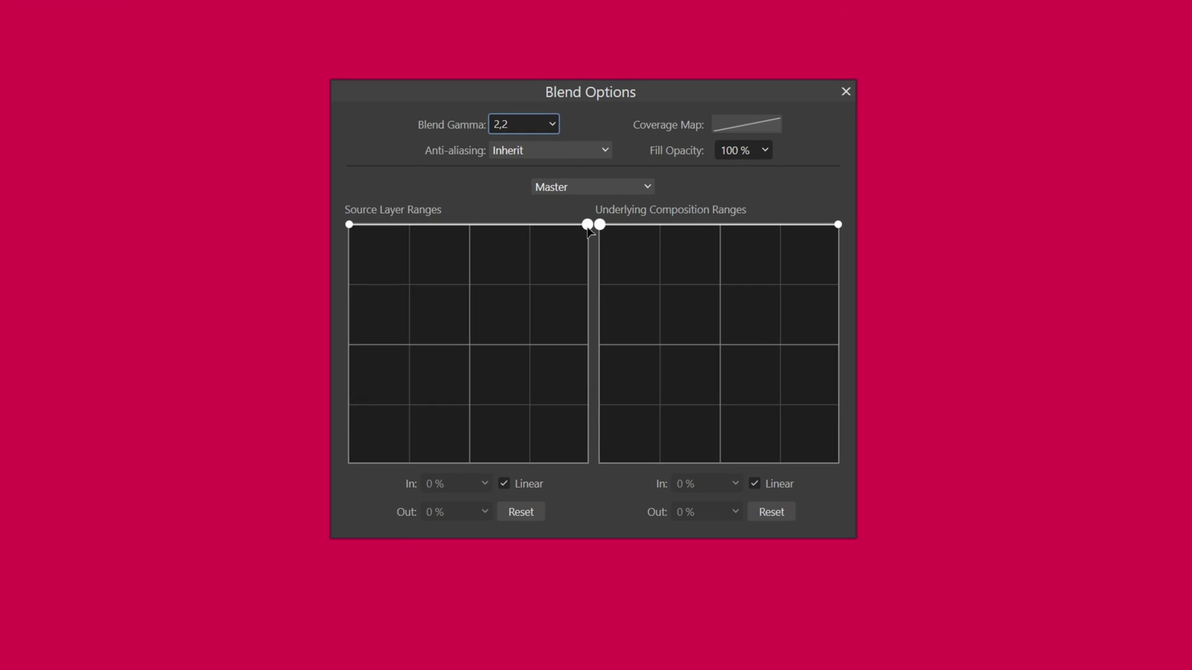
pyautogui.moveTo(106, 417); pyautogui.dragTo(106, 628)
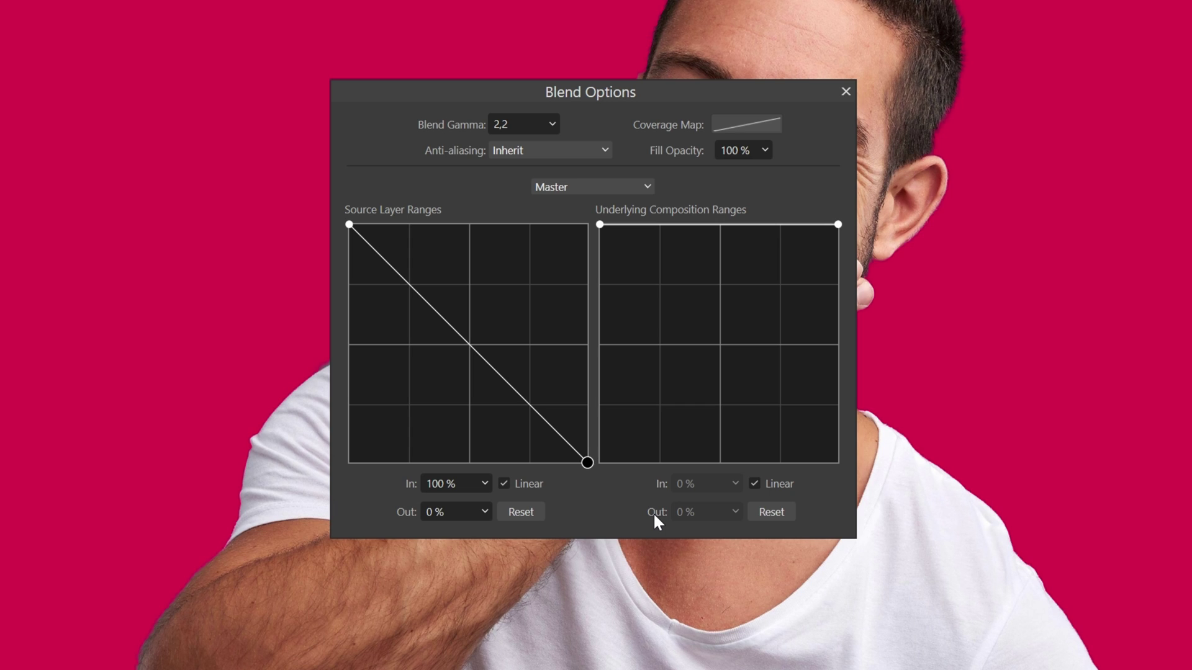
pyautogui.click(845, 91)
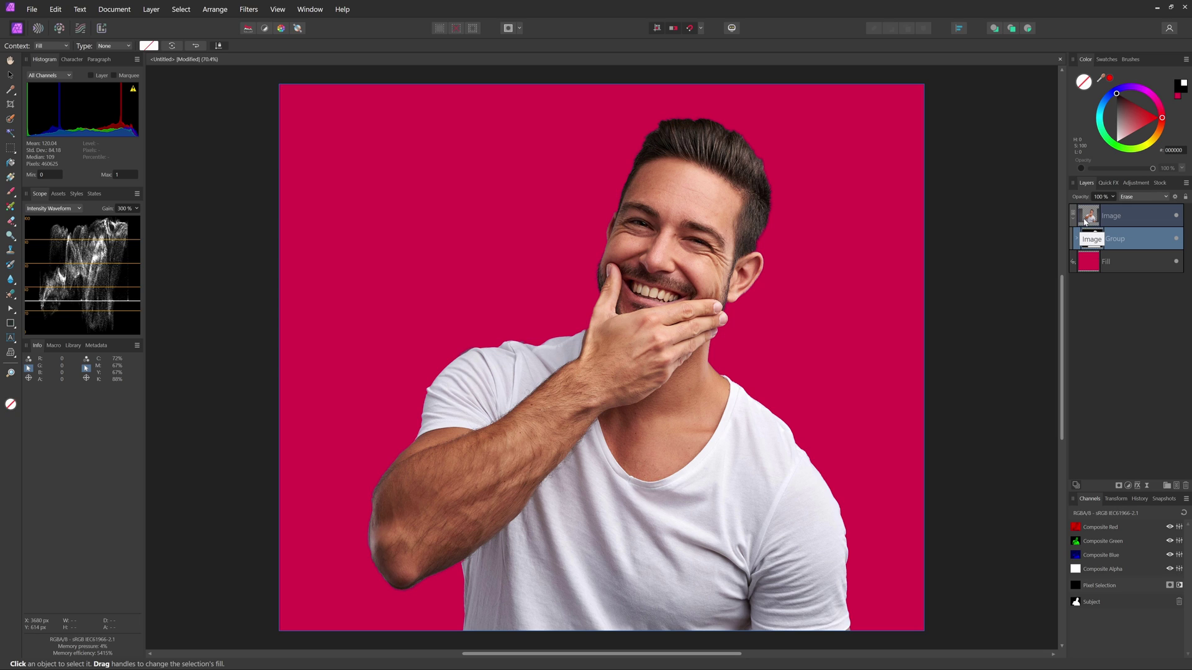
pyautogui.click(1086, 218)
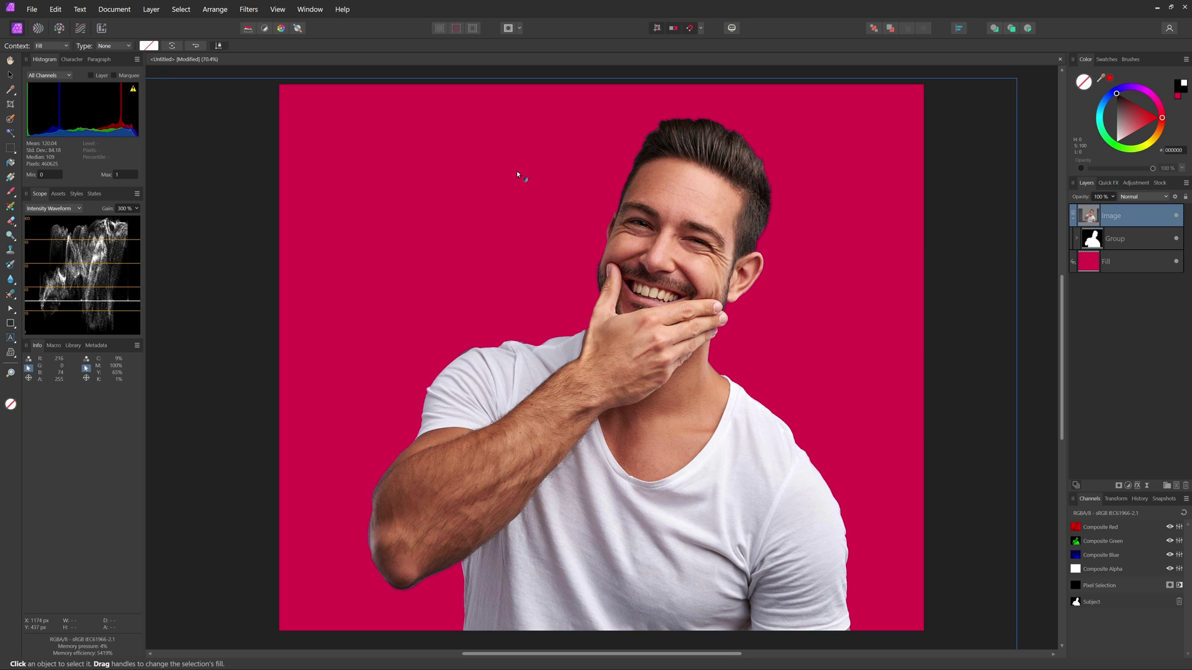
# Step: Drag the portrait photo up and to the left with the Move tool, then zoom out
pyautogui.click(10, 75)
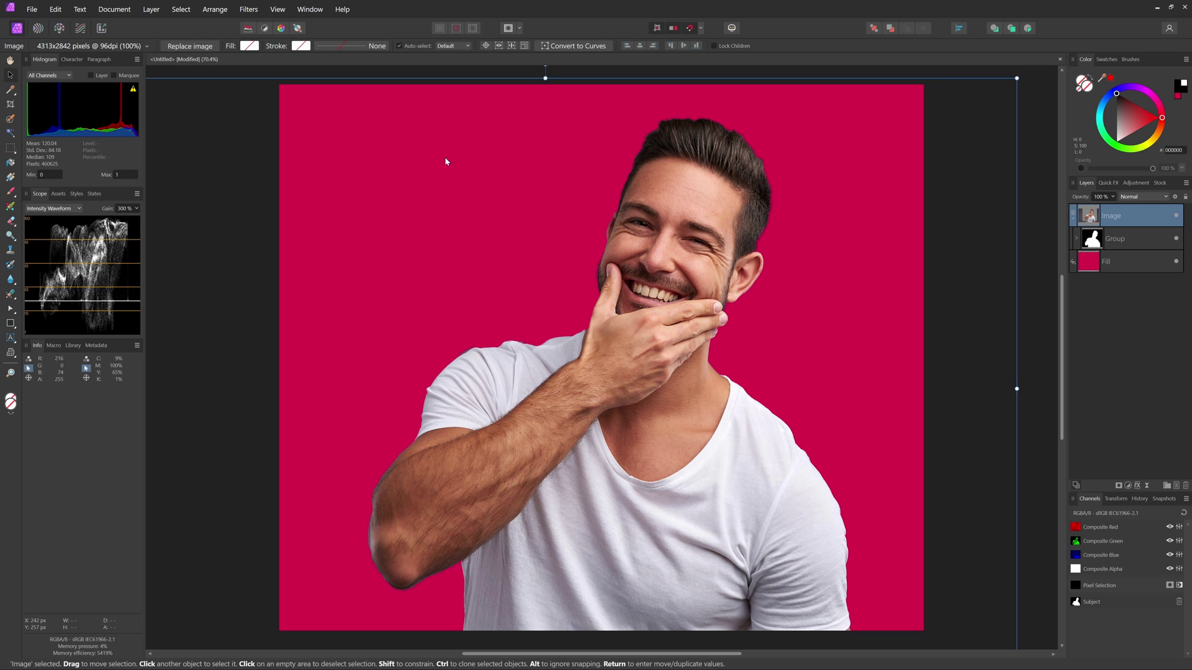
pyautogui.moveTo(645, 311); pyautogui.dragTo(665, 333)
pyautogui.scroll(-1, 714, 397)
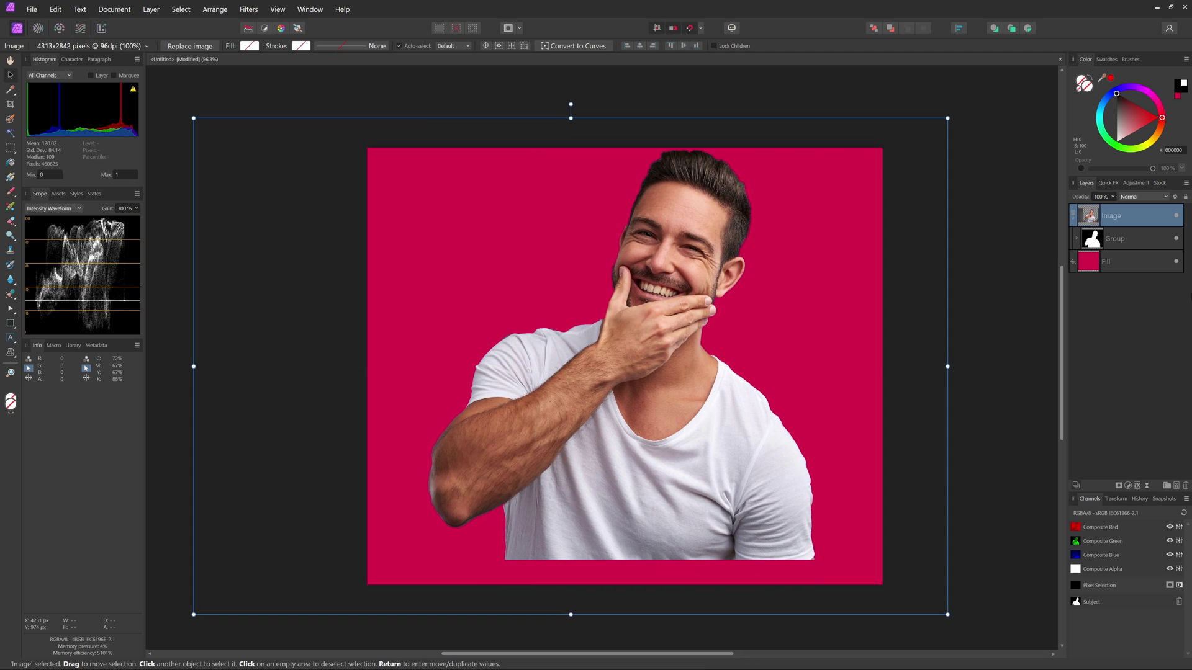
# Step: Above the group's Pixel silhouette, draw a rectangle from the photo's lower left up to mid-face
pyautogui.click(1076, 238)
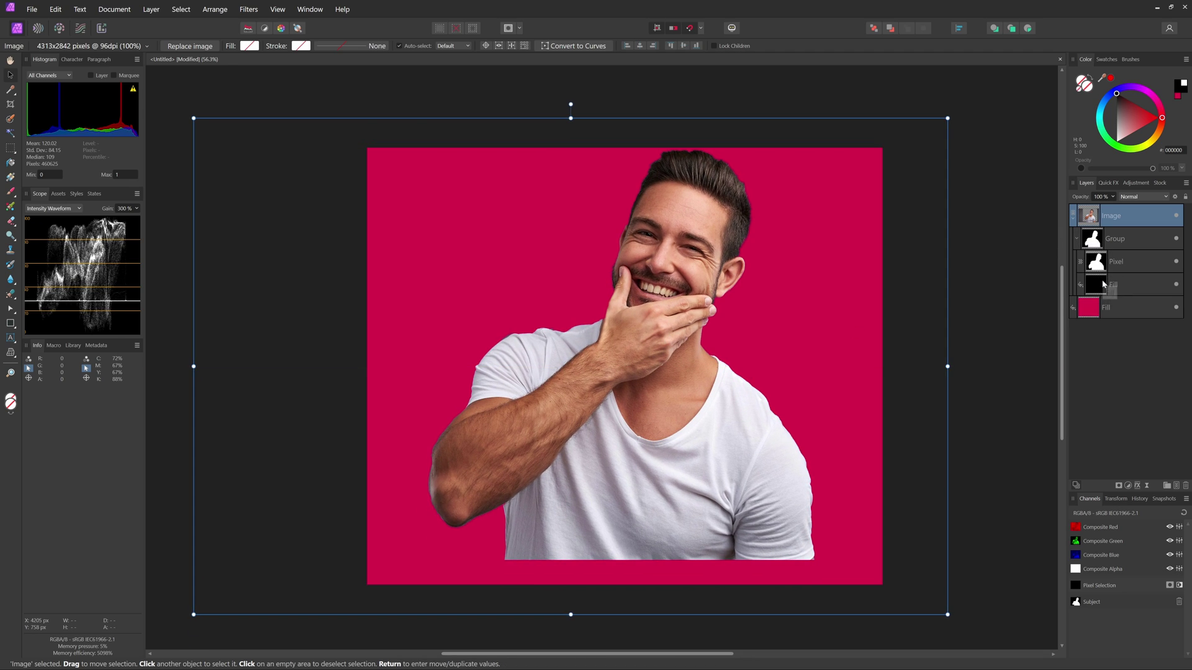
pyautogui.click(1116, 261)
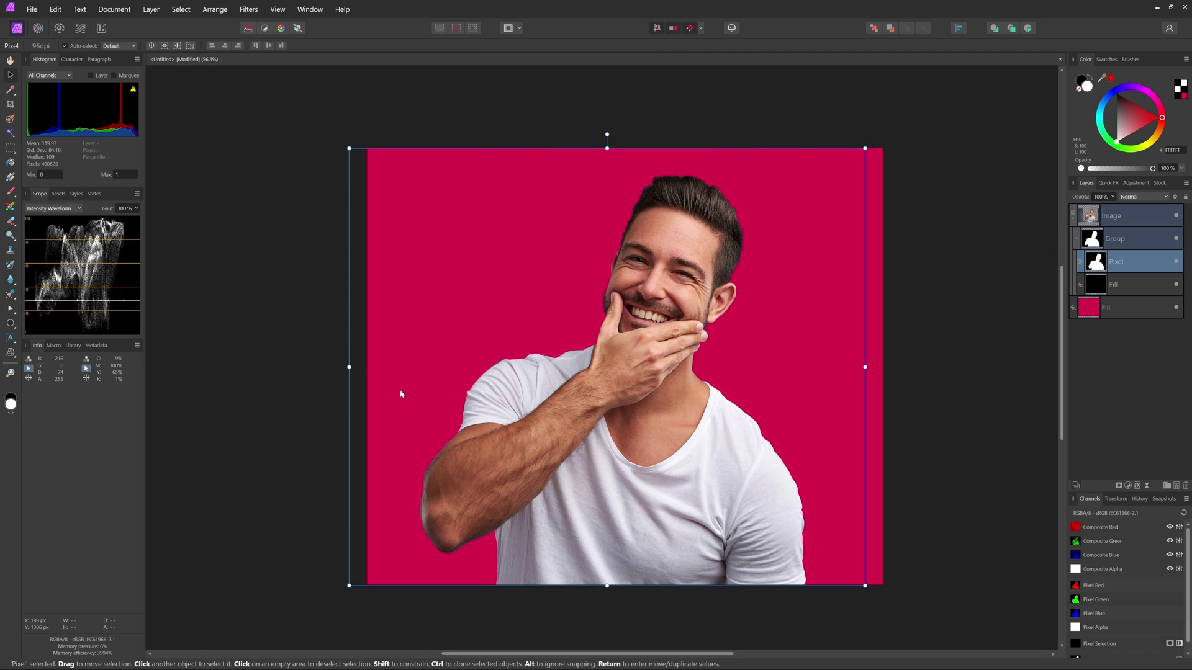
pyautogui.click(11, 324)
pyautogui.click(61, 324)
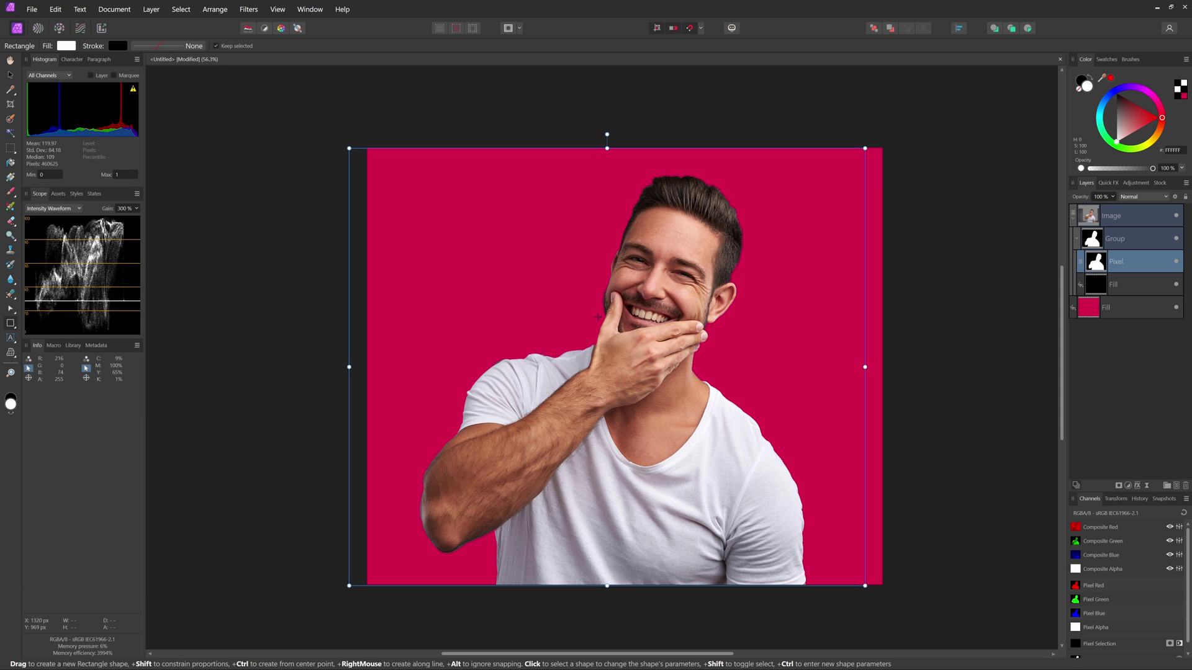
pyautogui.moveTo(390, 436)
pyautogui.mouseDown()
pyautogui.moveTo(492, 497)
pyautogui.moveTo(829, 586)
pyautogui.mouseUp()
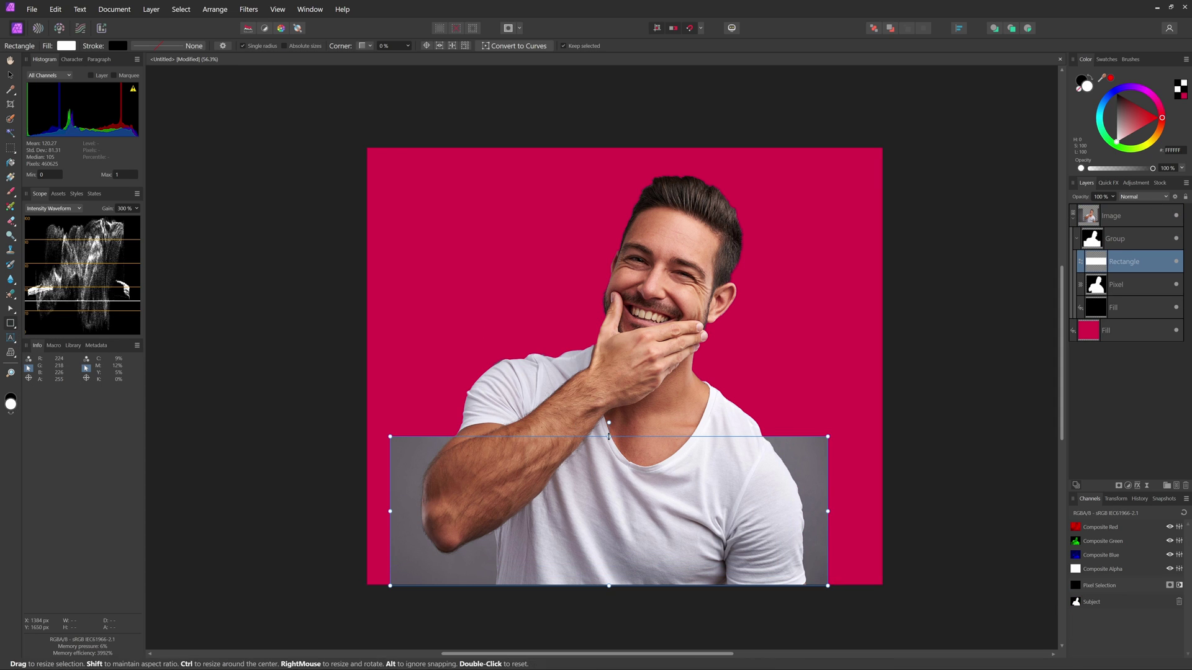
pyautogui.moveTo(829, 511); pyautogui.dragTo(615, 504)
pyautogui.moveTo(537, 436); pyautogui.dragTo(539, 176)
pyautogui.moveTo(616, 379); pyautogui.dragTo(672, 380)
# Step: Set the rectangle's blend mode to Difference and try lowering its opacity
pyautogui.press('v')
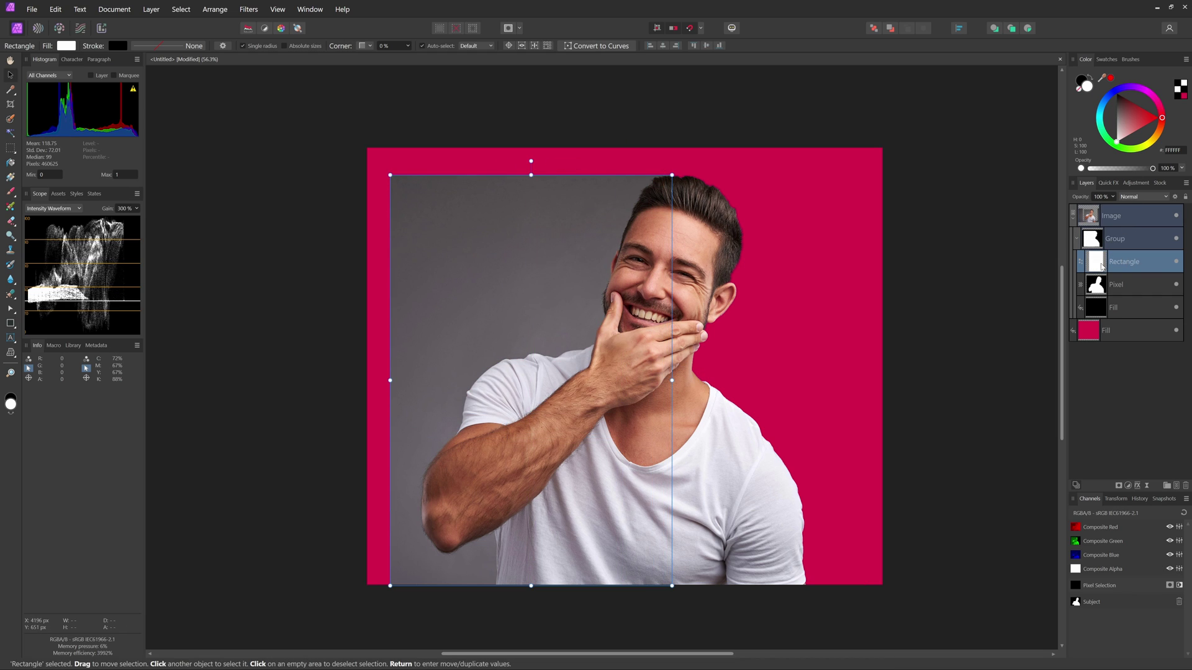
pyautogui.click(1131, 198)
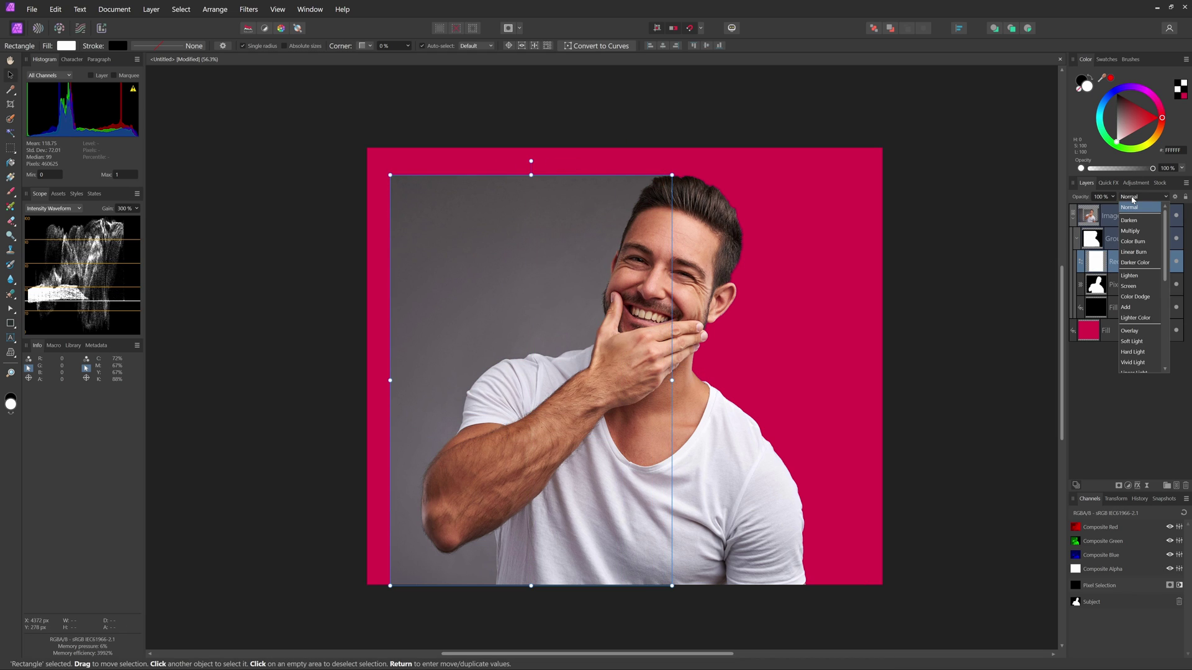
pyautogui.scroll(-3, 1139, 286)
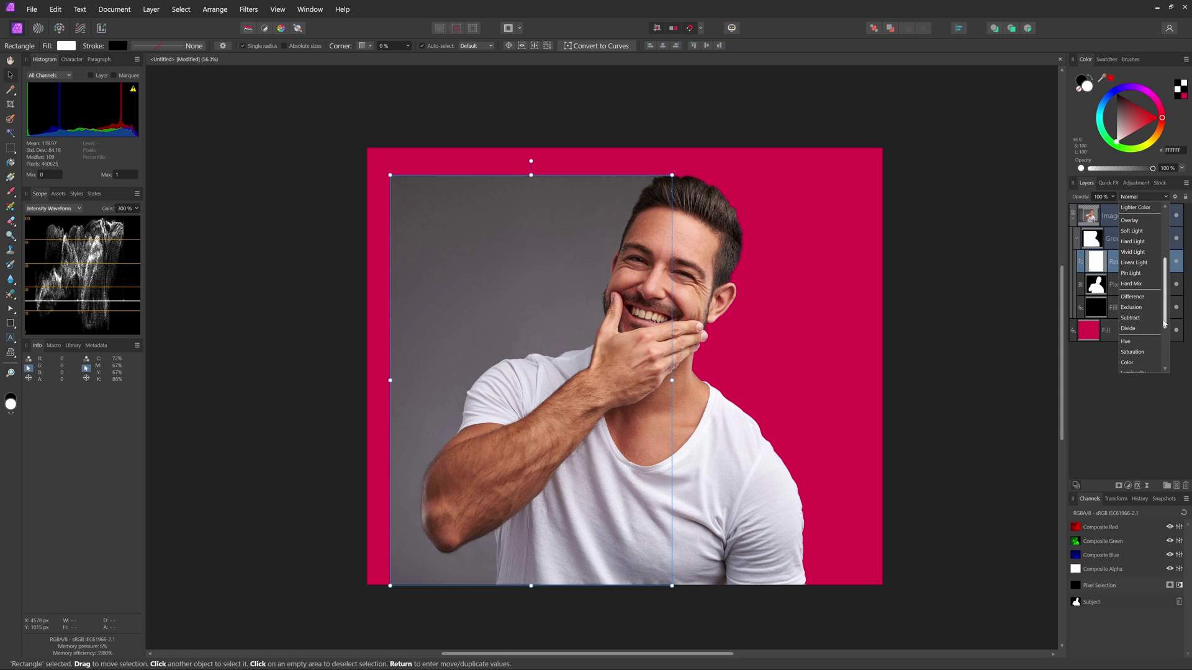
pyautogui.click(1147, 298)
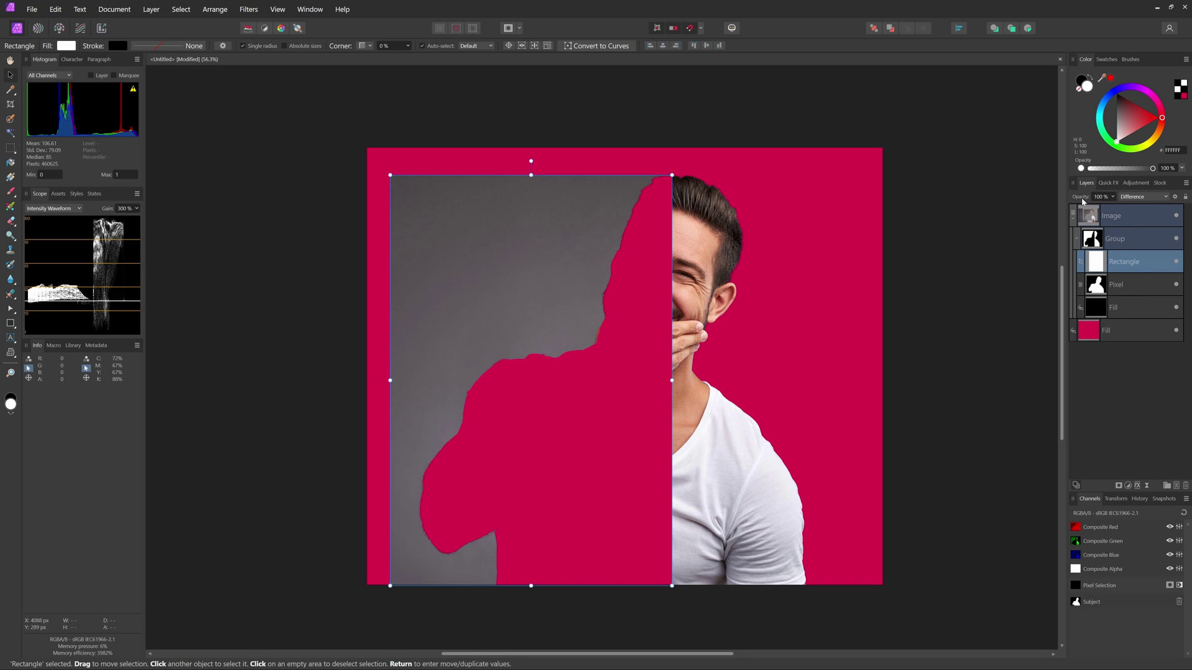
pyautogui.moveTo(1083, 197); pyautogui.dragTo(1140, 195)
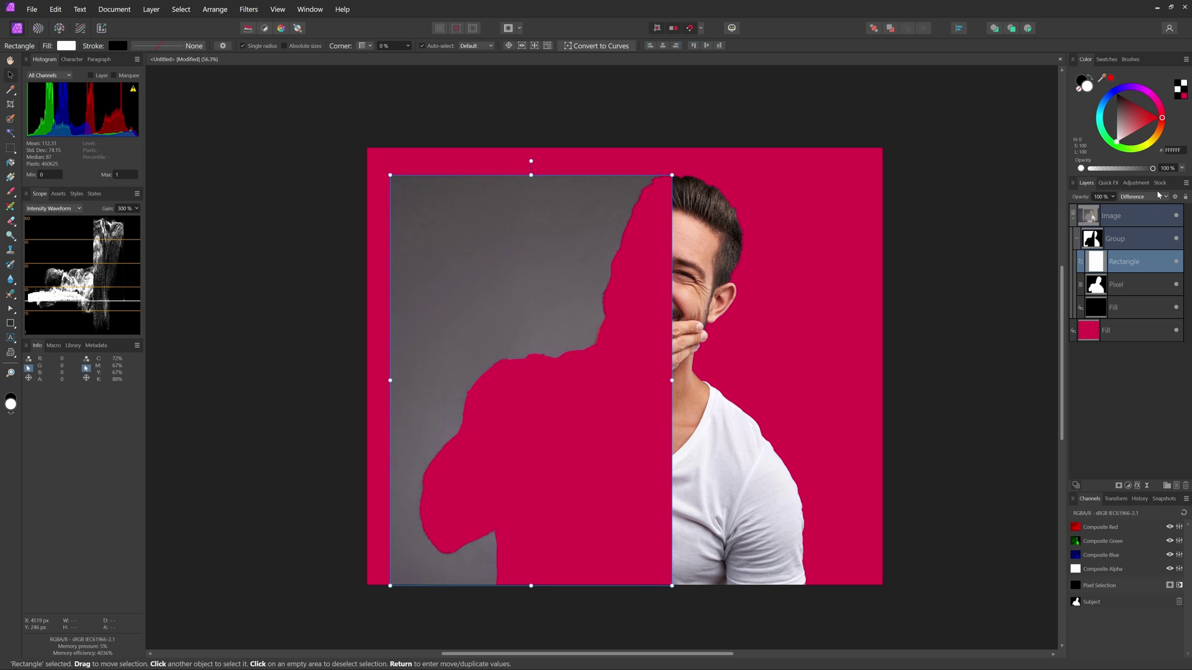
# Step: Replace the rectangle with a circle over the photo's lower right, blended with Subtract
pyautogui.press('Delete')
pyautogui.click(11, 323)
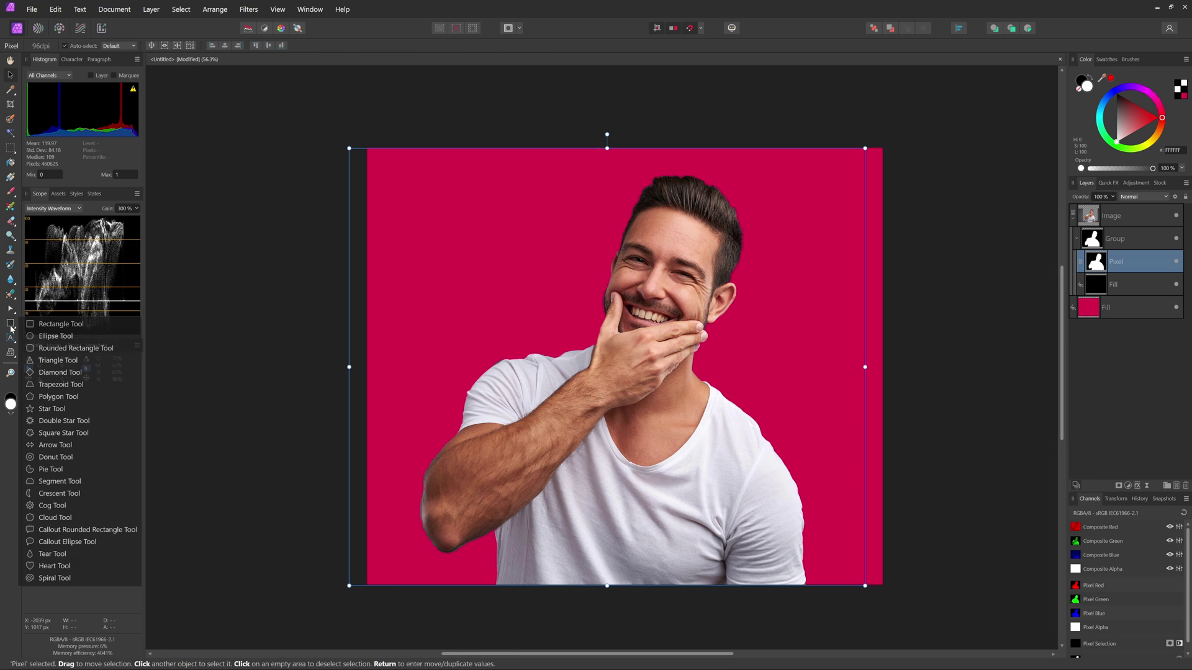
pyautogui.click(50, 339)
pyautogui.moveTo(691, 366); pyautogui.dragTo(920, 594)
pyautogui.click(1141, 196)
pyautogui.scroll(-5, 1151, 302)
pyautogui.click(1141, 336)
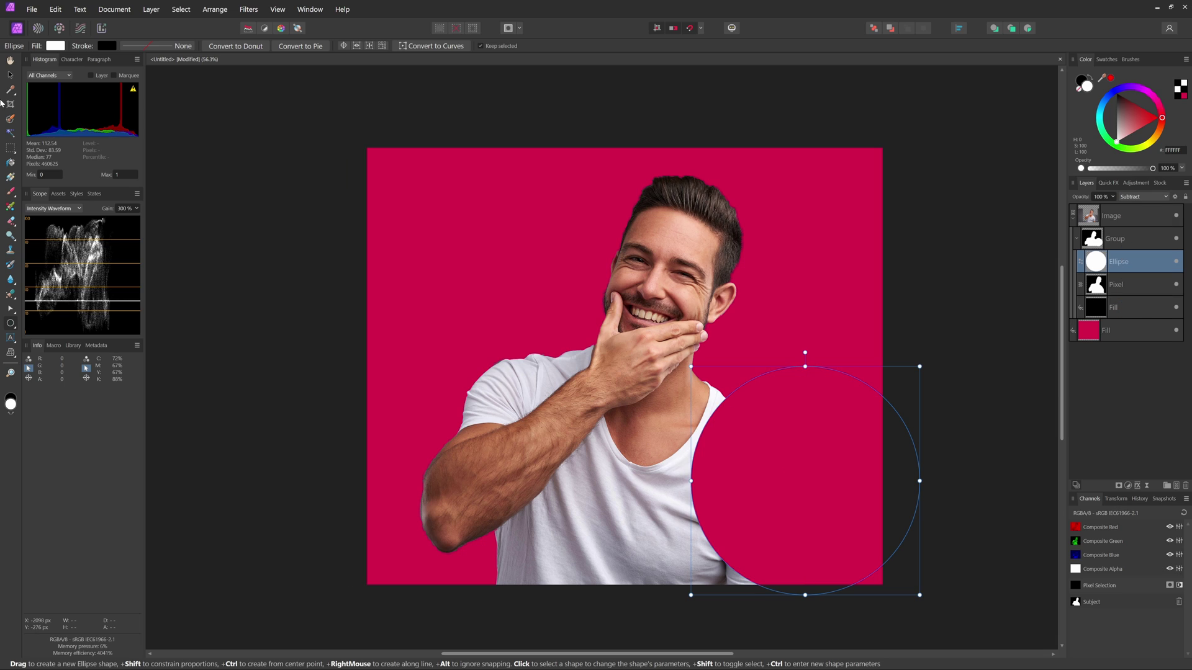
# Step: Hide the Erase group and add a Compound Mask to the Image layer
pyautogui.click(10, 75)
pyautogui.click(777, 228)
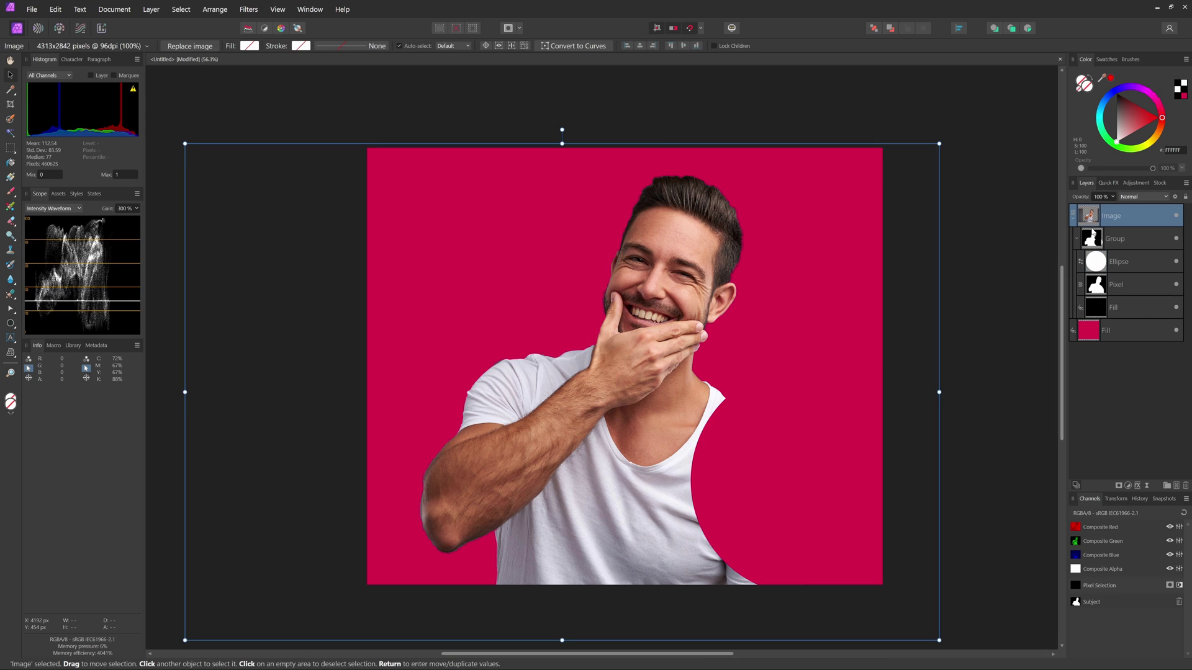
pyautogui.click(1175, 238)
pyautogui.click(1119, 485)
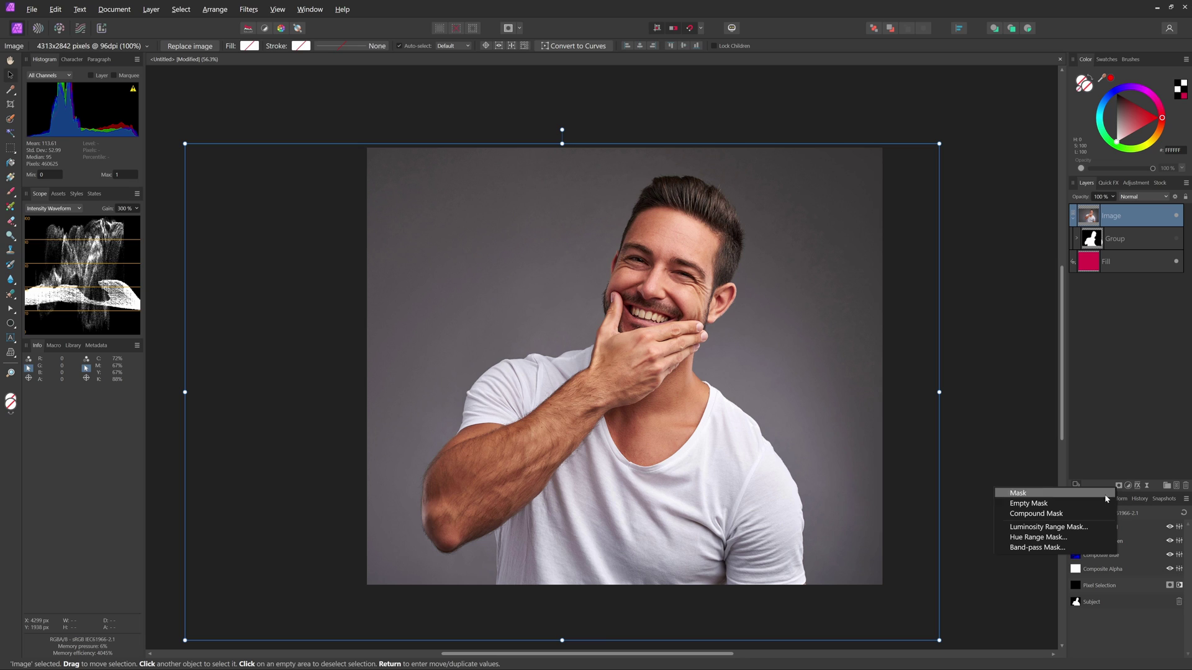
pyautogui.click(1075, 520)
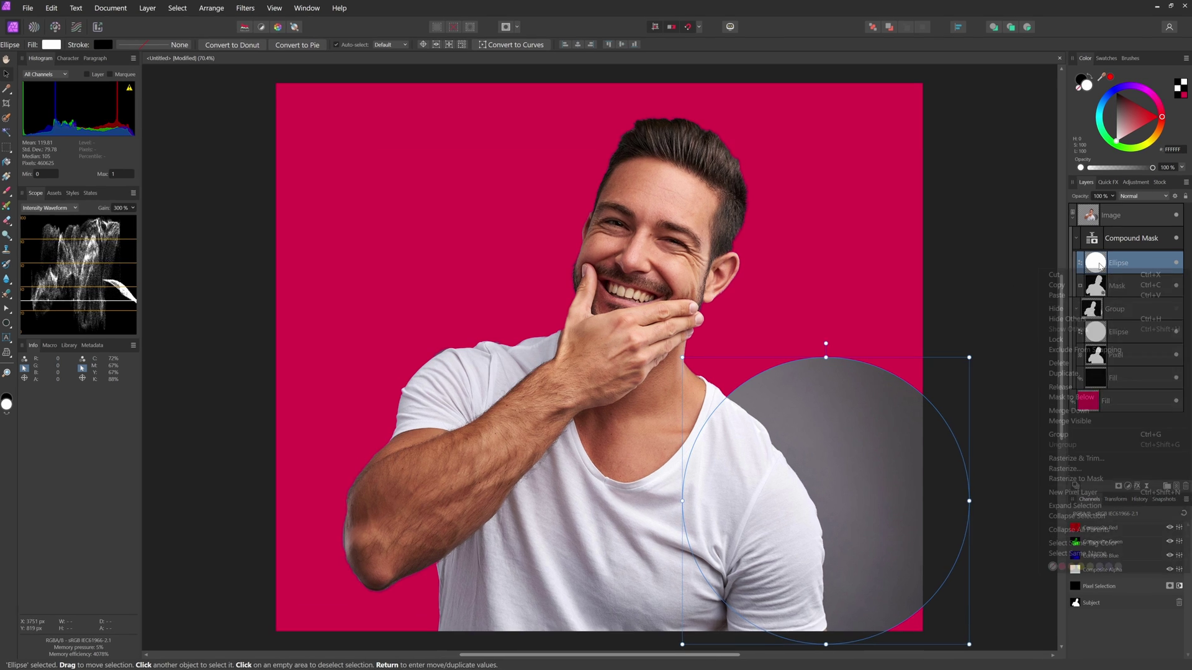
# Step: Rasterize the circle to a mask set to Subtract in the compound mask, then hide the compound mask
pyautogui.rightClick(1102, 268)
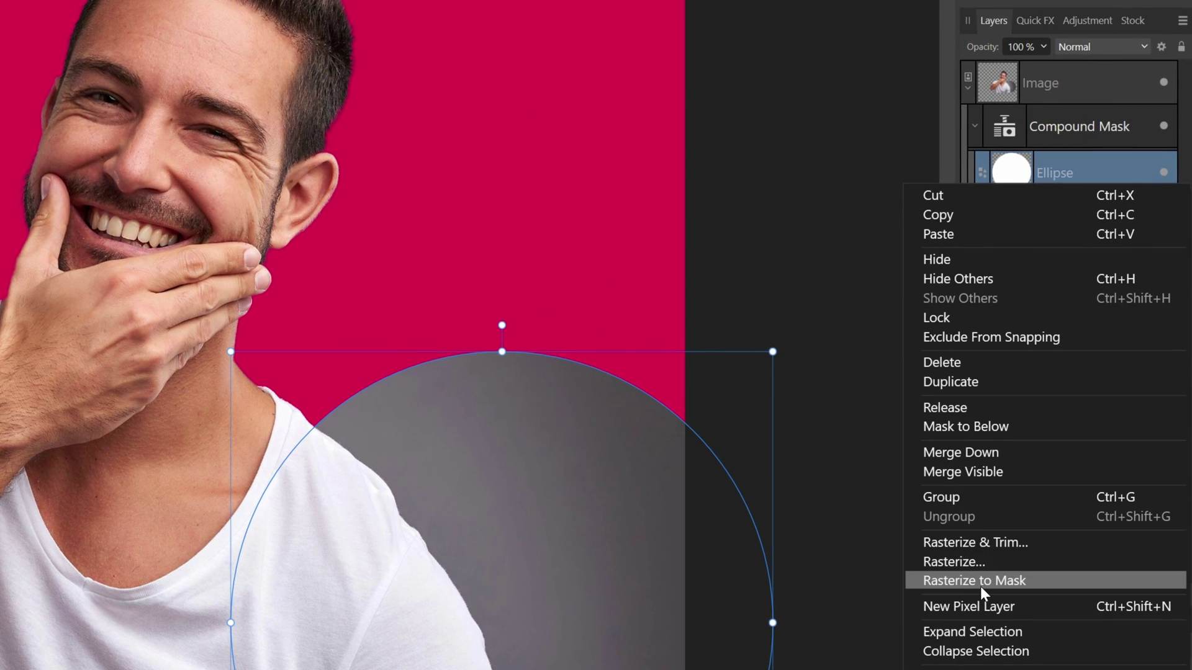
pyautogui.click(980, 582)
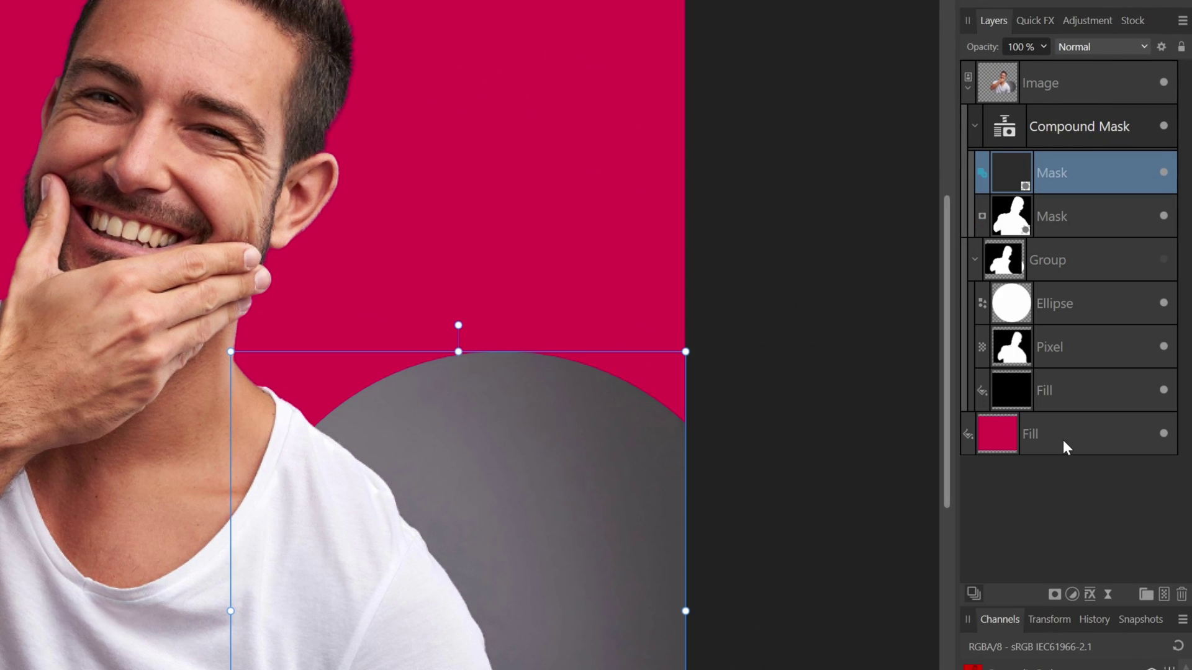
pyautogui.click(983, 175)
pyautogui.click(997, 221)
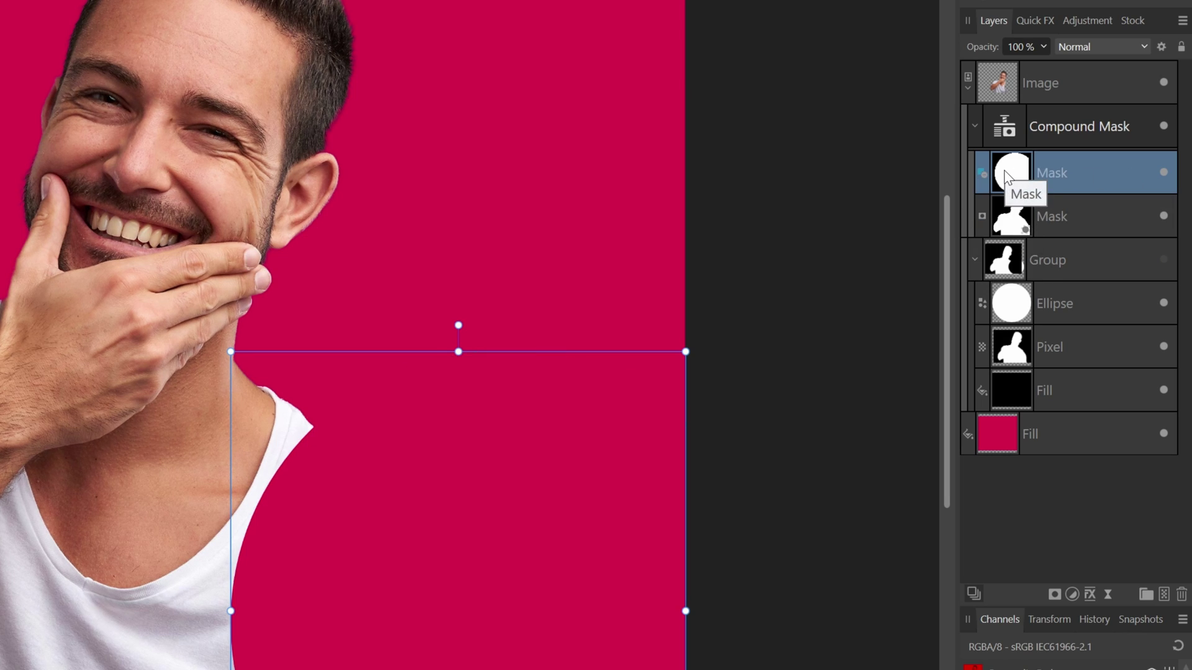
pyautogui.click(974, 126)
pyautogui.click(1163, 126)
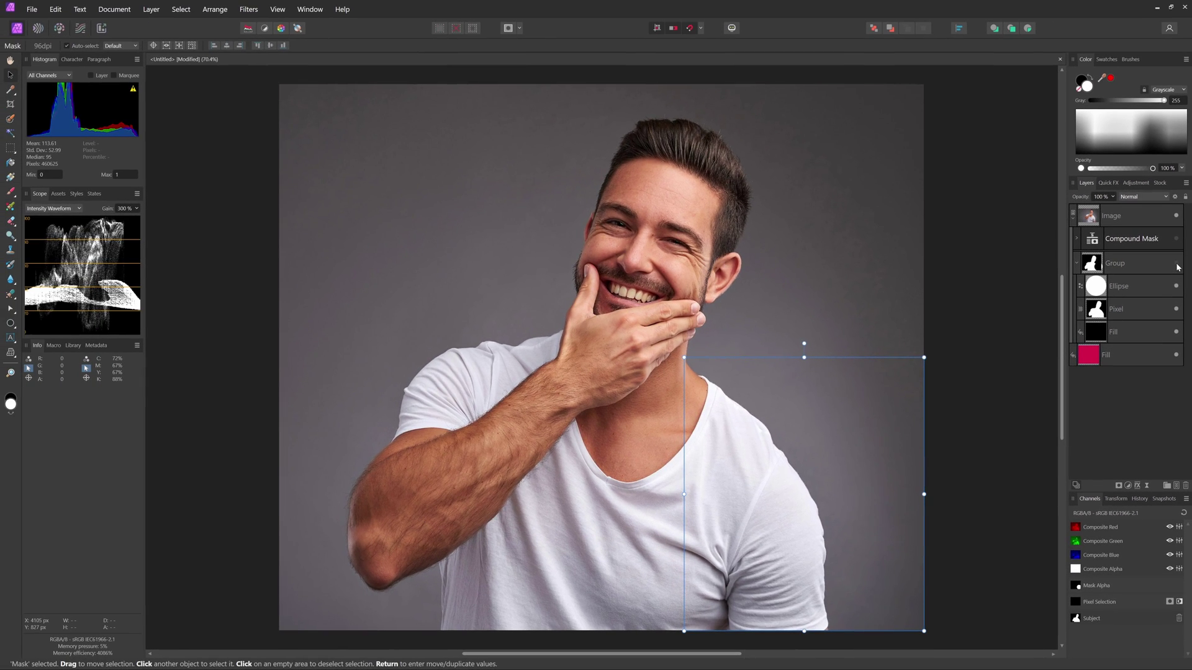
# Step: Show the Erase group again to restore the man's cut-out on crimson
pyautogui.click(1163, 173)
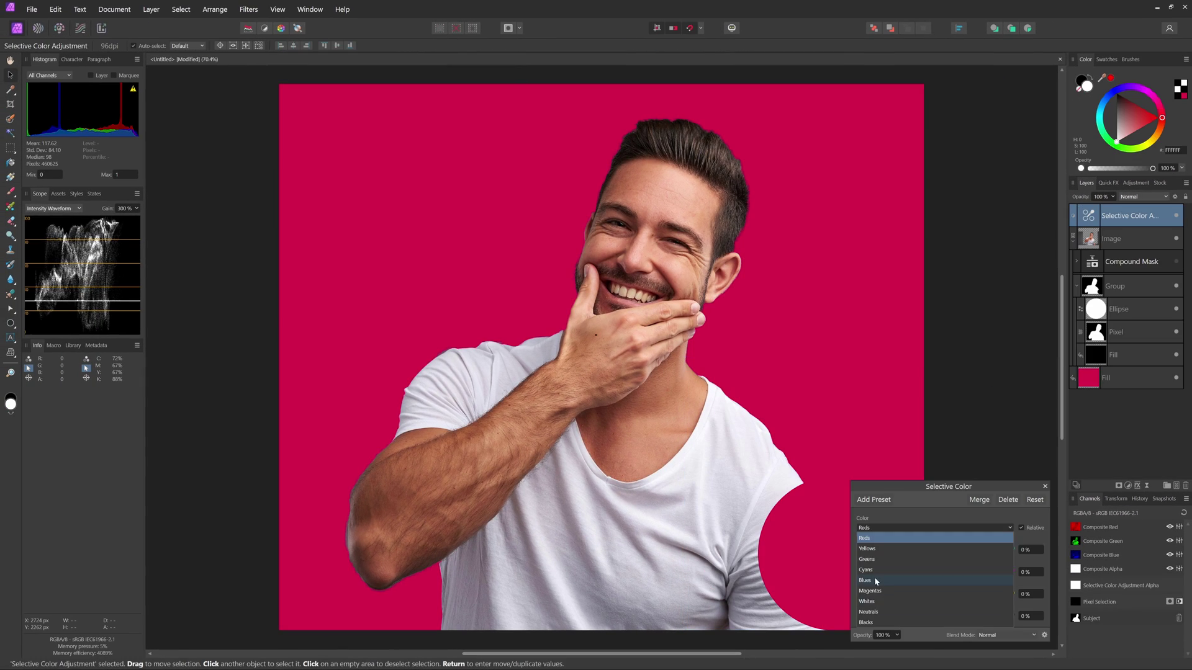